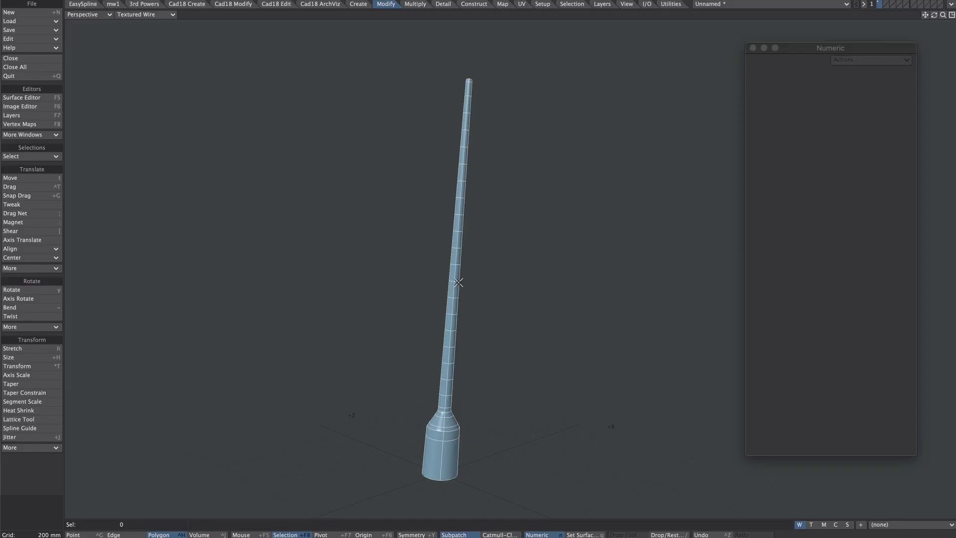
# Show the antenna in quad view with the front and side viewports enlarged.
pyautogui.press('KP_0')
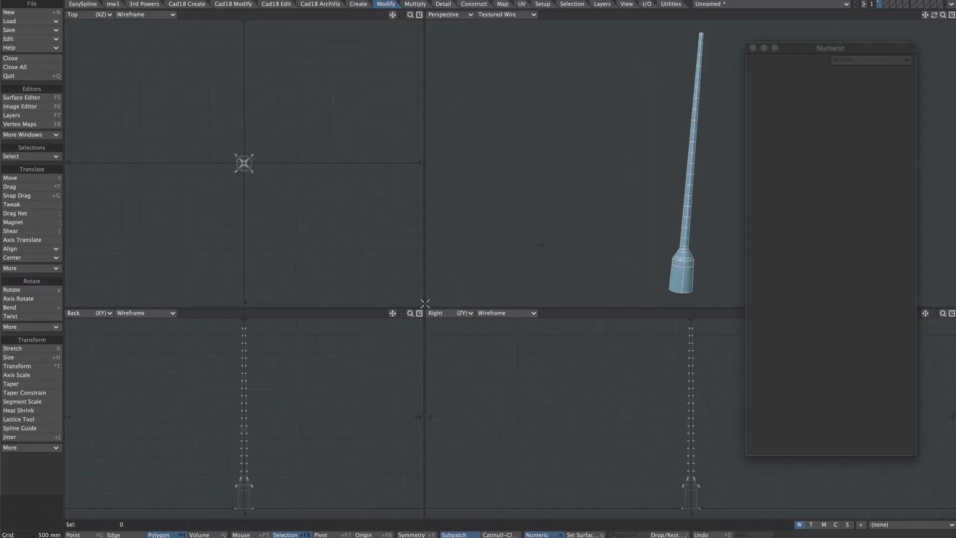
pyautogui.moveTo(424, 309); pyautogui.dragTo(498, 108)
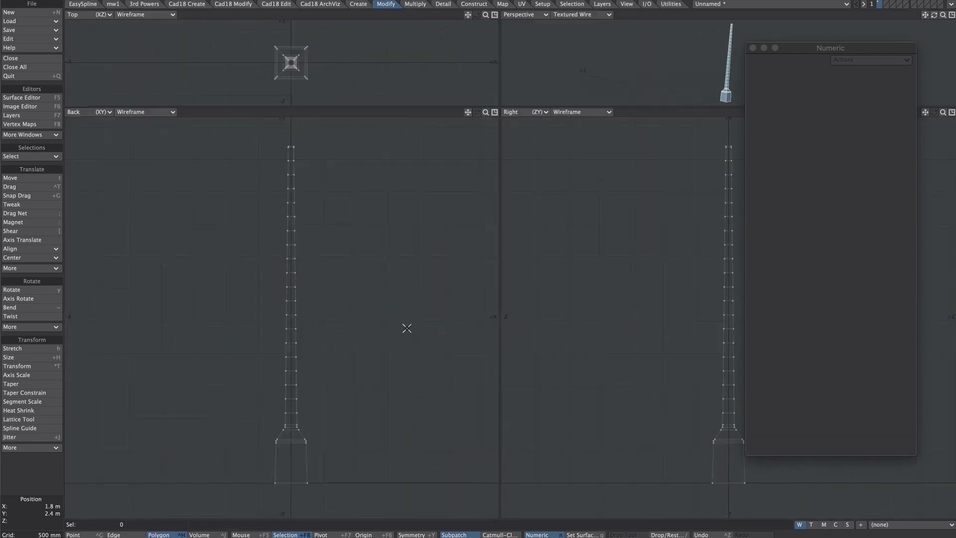
pyautogui.press('r')
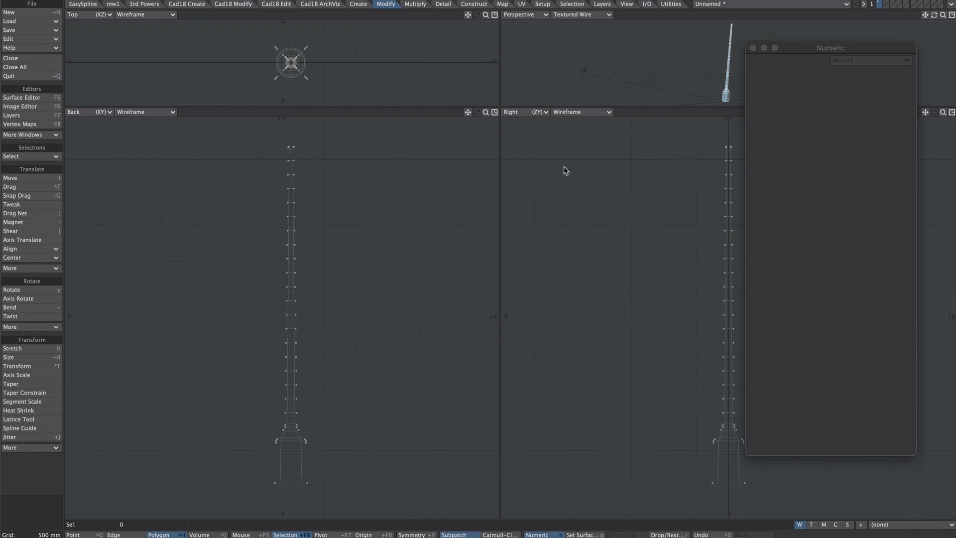
# On an empty layer with the antenna as background, draw a zero-depth box along its full height.
pyautogui.click(885, 6)
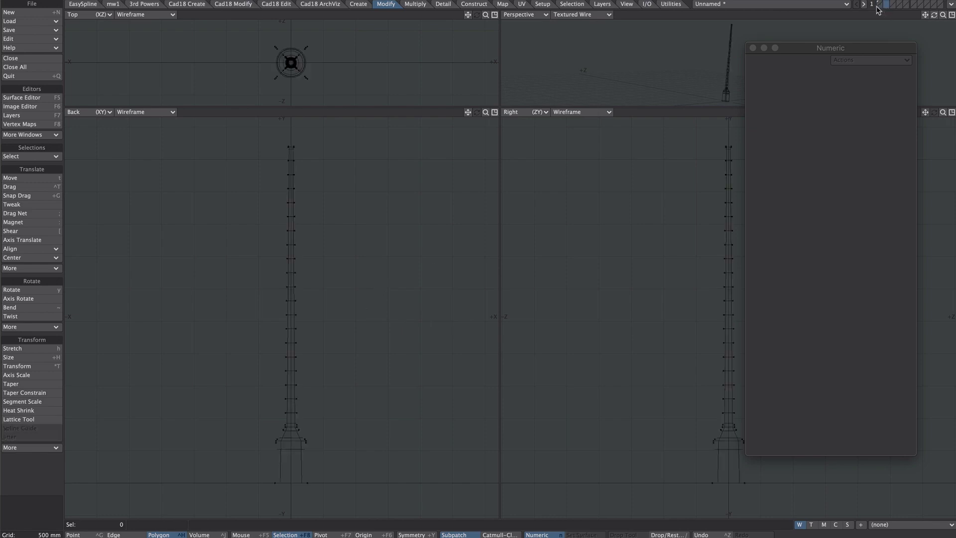
pyautogui.hotkey('shift', 'x')
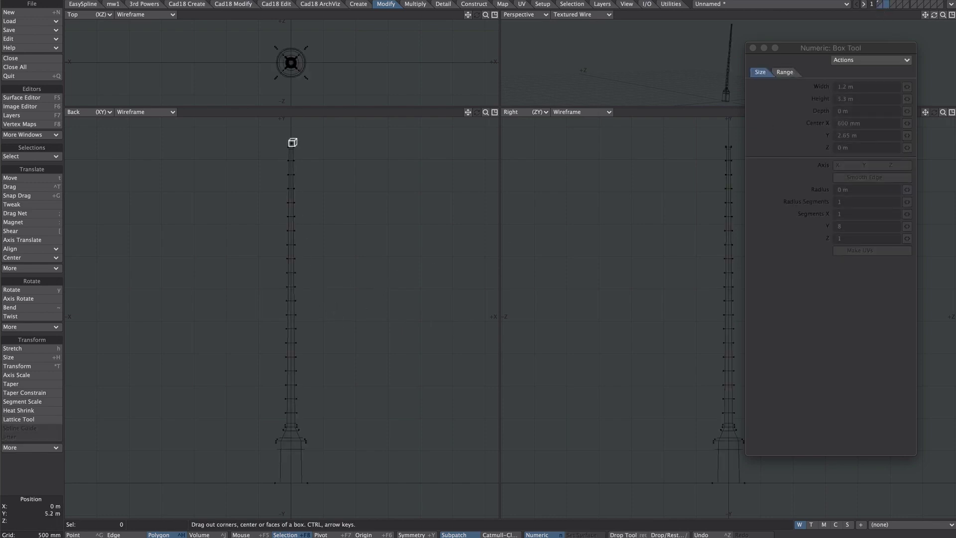
pyautogui.moveTo(292, 144); pyautogui.dragTo(346, 478)
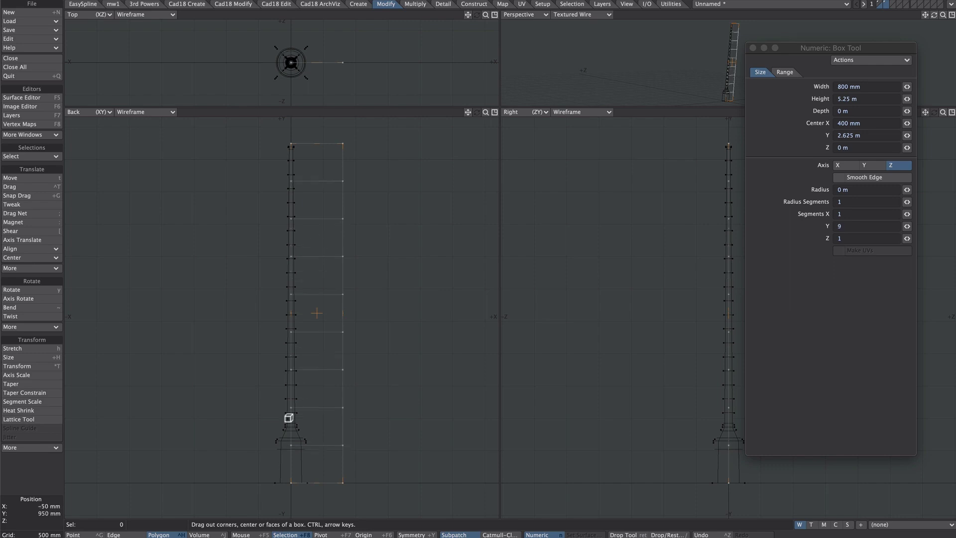
# Adjust the box's vertical subdivisions to seven Y segments.
pyautogui.press('Down')
pyautogui.press('Down')
pyautogui.press('Down')
pyautogui.press('Up')
pyautogui.press('Up')
pyautogui.press('Up')
pyautogui.press('Up')
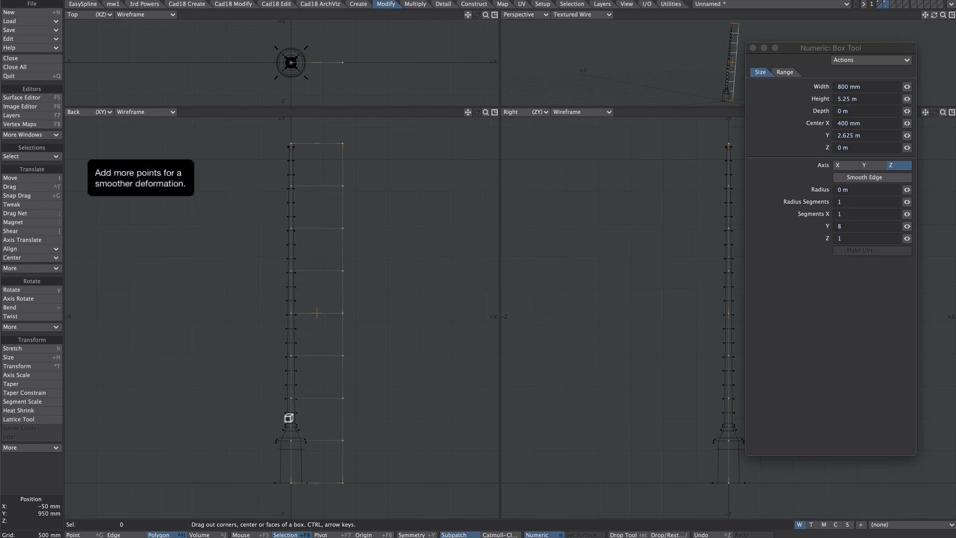
pyautogui.press('Up')
pyautogui.press('Up')
pyautogui.press('Up')
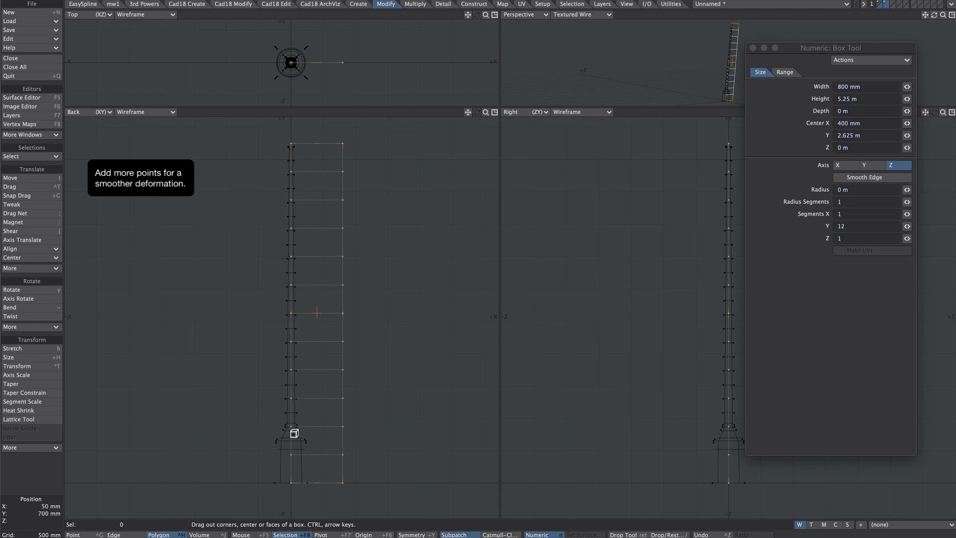
pyautogui.press('Down')
pyautogui.press('Down')
pyautogui.press('Down')
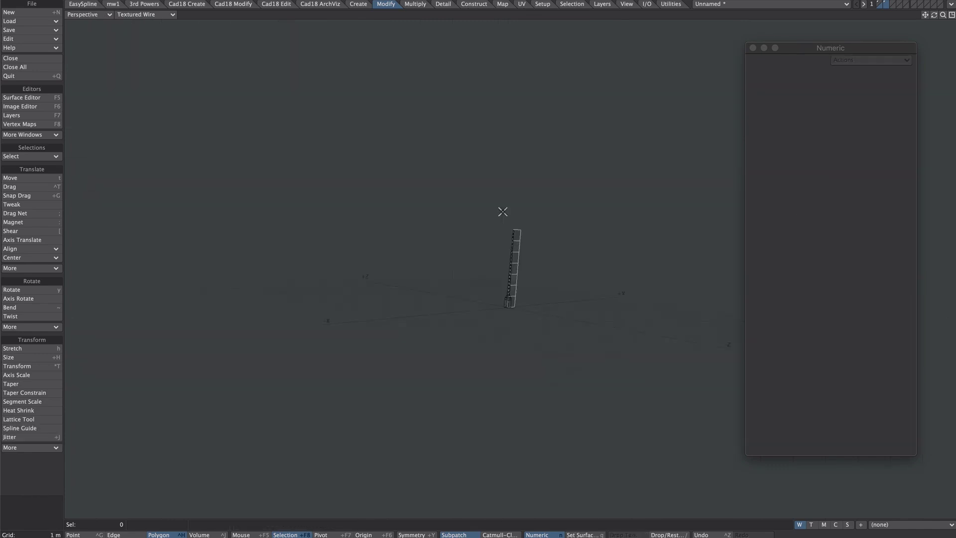
# Shade the perspective view by weight and lasso-select the plane's twelve upper points in Point mode.
pyautogui.press('a')
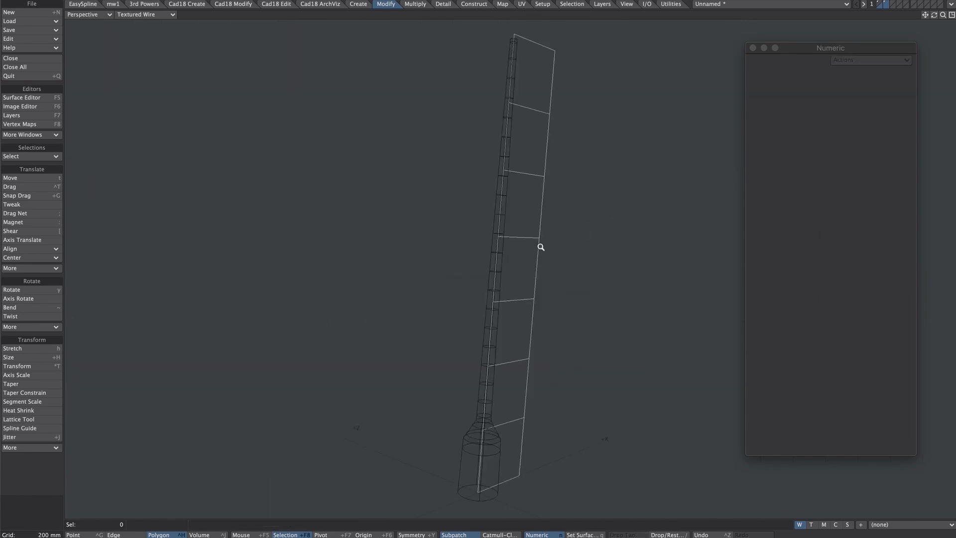
pyautogui.moveTo(541, 247)
pyautogui.keyDown('ctrl'); pyautogui.keyDown('alt'); pyautogui.mouseDown()
pyautogui.moveTo(515, 269)
pyautogui.moveTo(510, 291)
pyautogui.mouseUp(); pyautogui.keyUp('alt'); pyautogui.keyUp('ctrl')
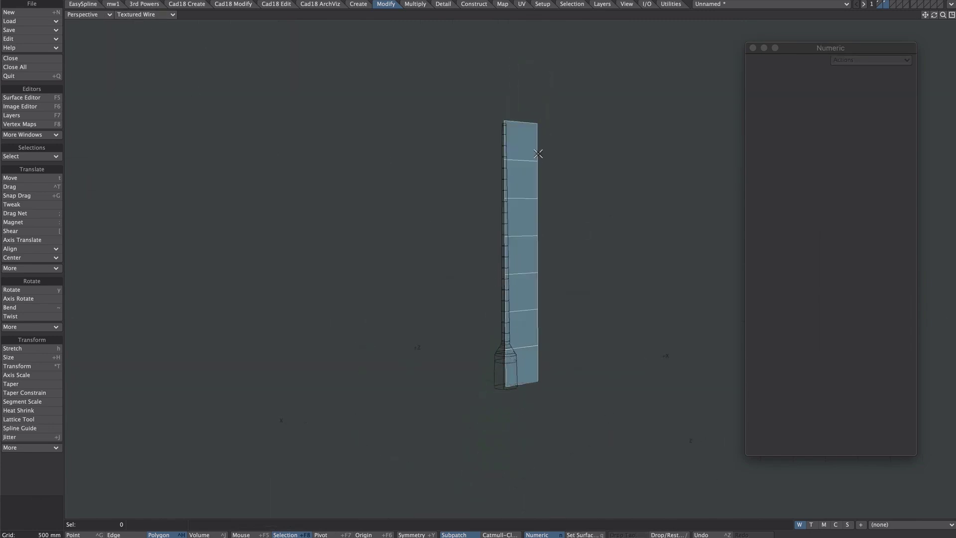
pyautogui.press('ctrl+KP_8')
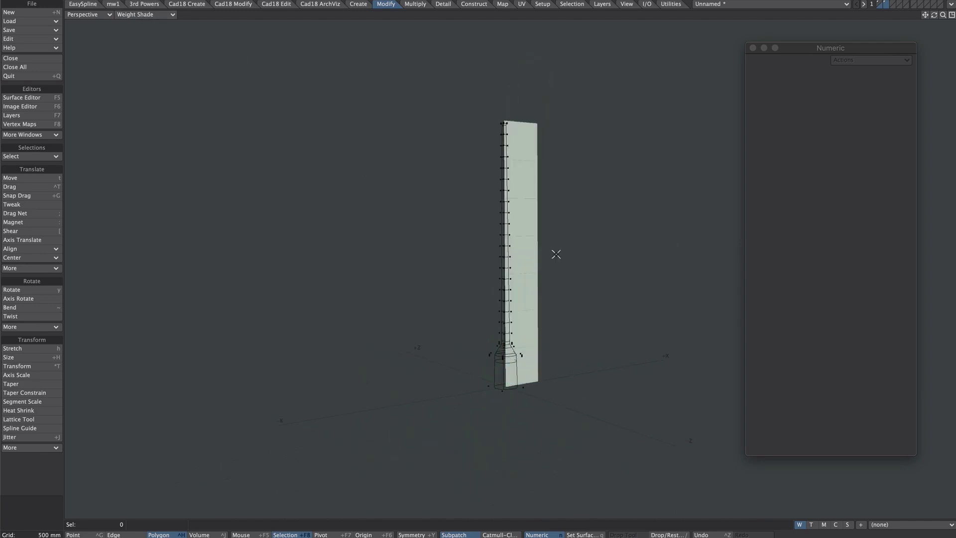
pyautogui.keyDown('ctrl'); pyautogui.keyDown('alt'); pyautogui.moveTo(557, 255); pyautogui.dragTo(590, 248); pyautogui.keyUp('alt'); pyautogui.keyUp('ctrl')
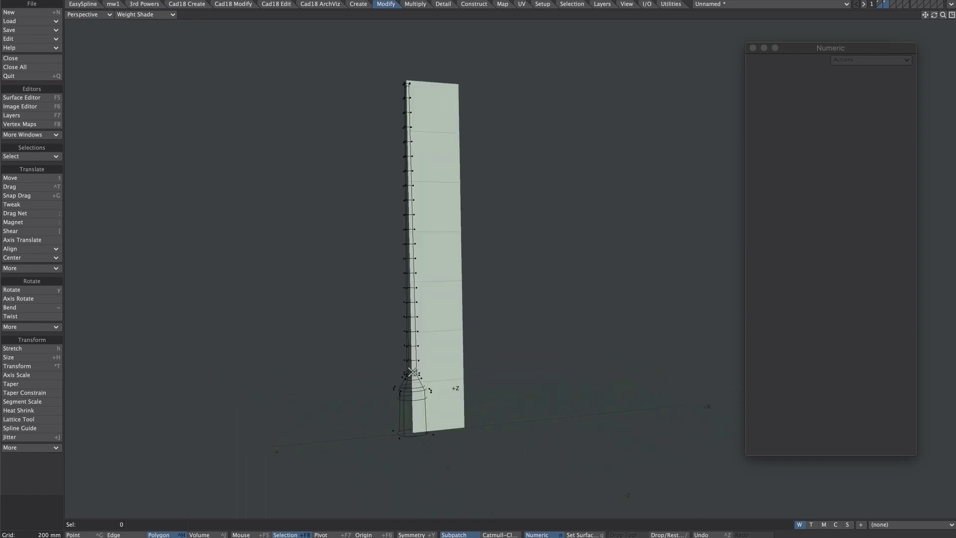
pyautogui.hotkey('ctrl', 'g')
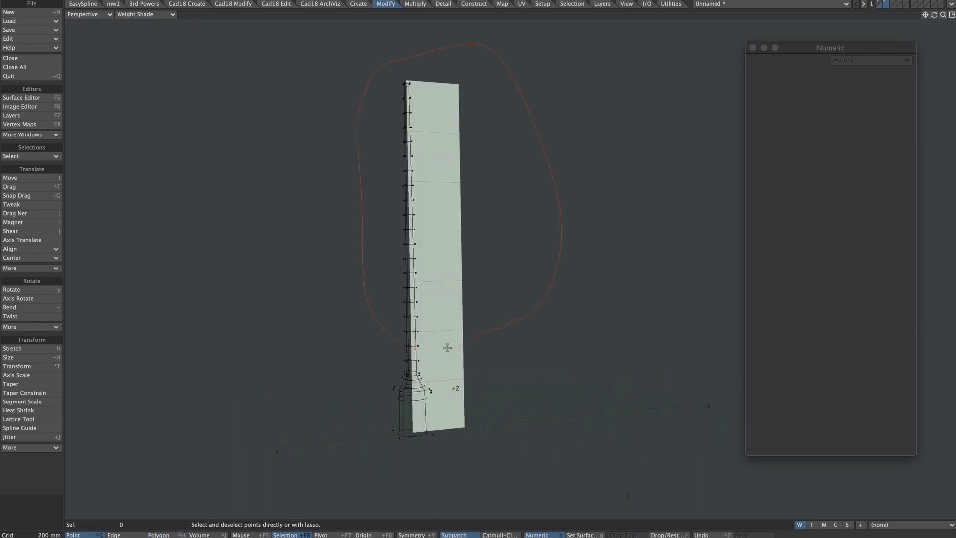
pyautogui.moveTo(447, 347); pyautogui.dragTo(449, 349)
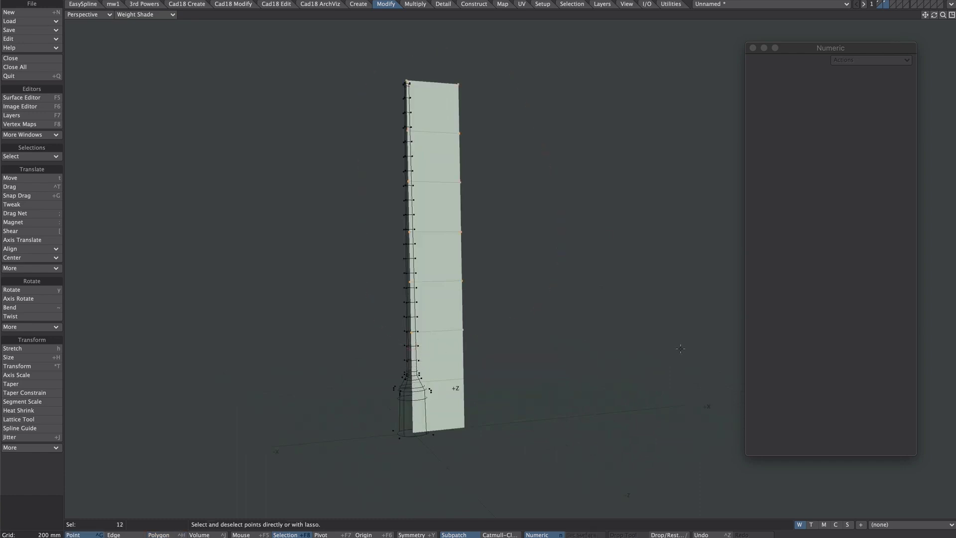
# Create weight map 'bend' for the selected points, then map 'height' at 0% initial value, and deselect.
pyautogui.click(862, 525)
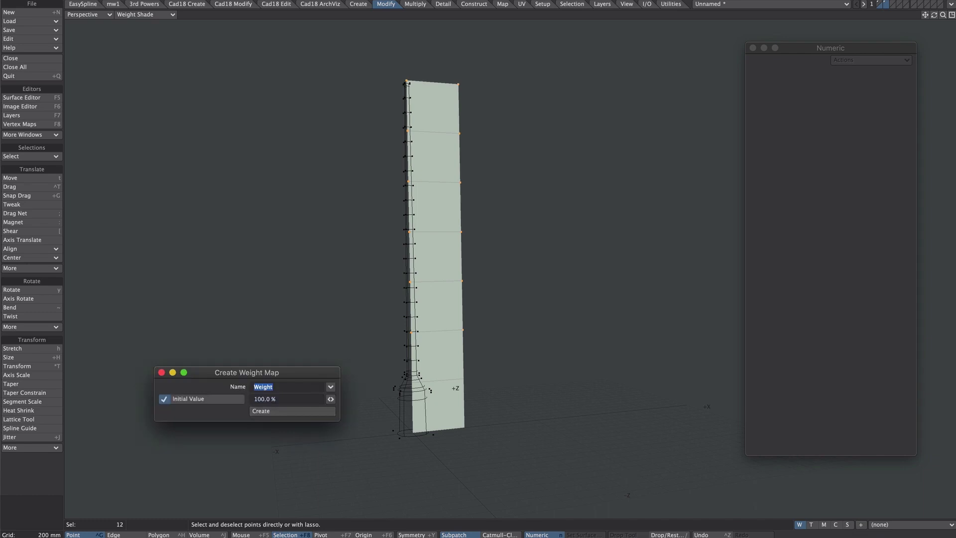
pyautogui.write('bend')
pyautogui.click(284, 412)
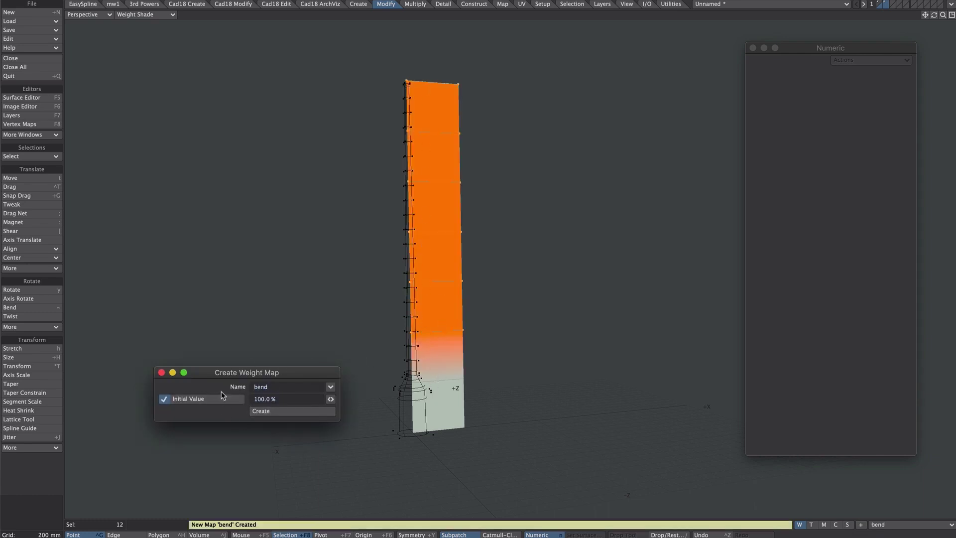
pyautogui.doubleClick(267, 387)
pyautogui.write('height')
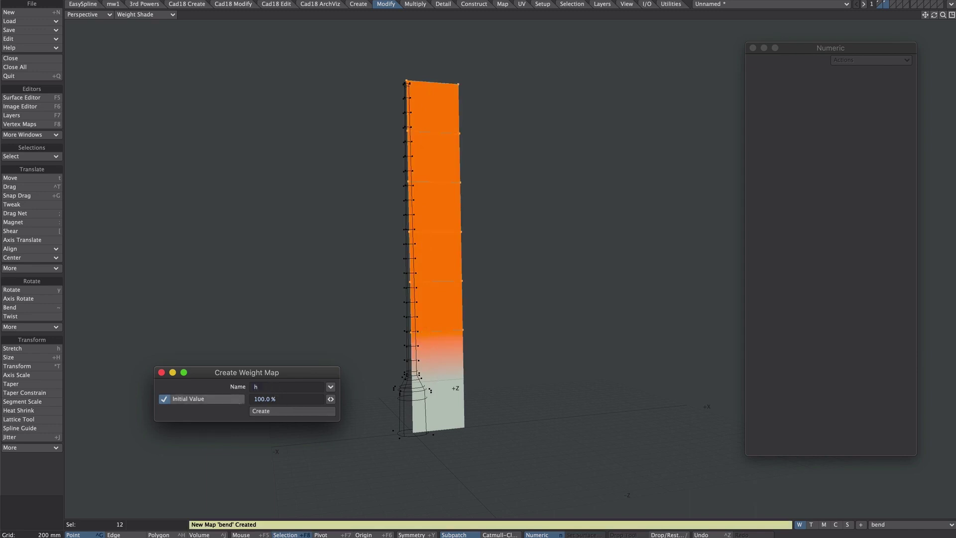
pyautogui.doubleClick(263, 398)
pyautogui.write('0')
pyautogui.press('Return')
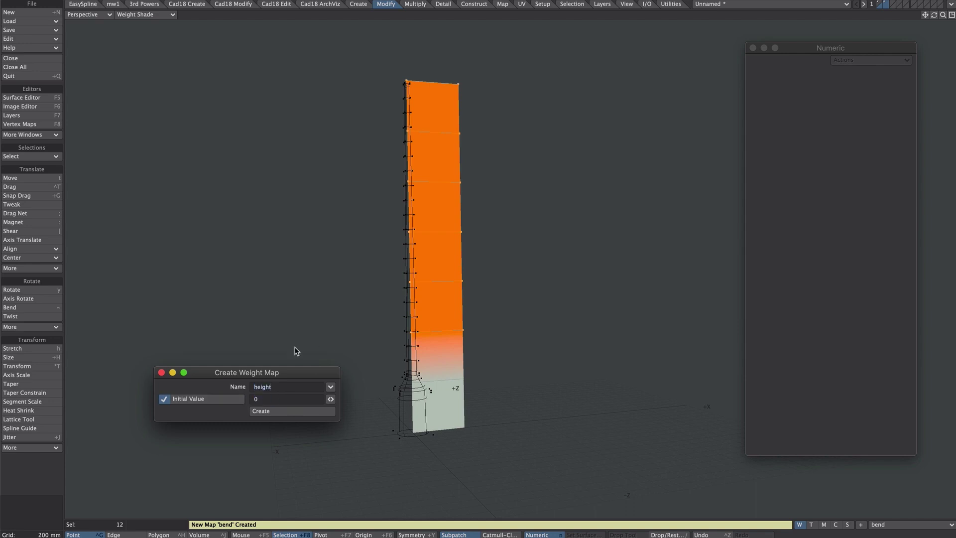
pyautogui.click(261, 411)
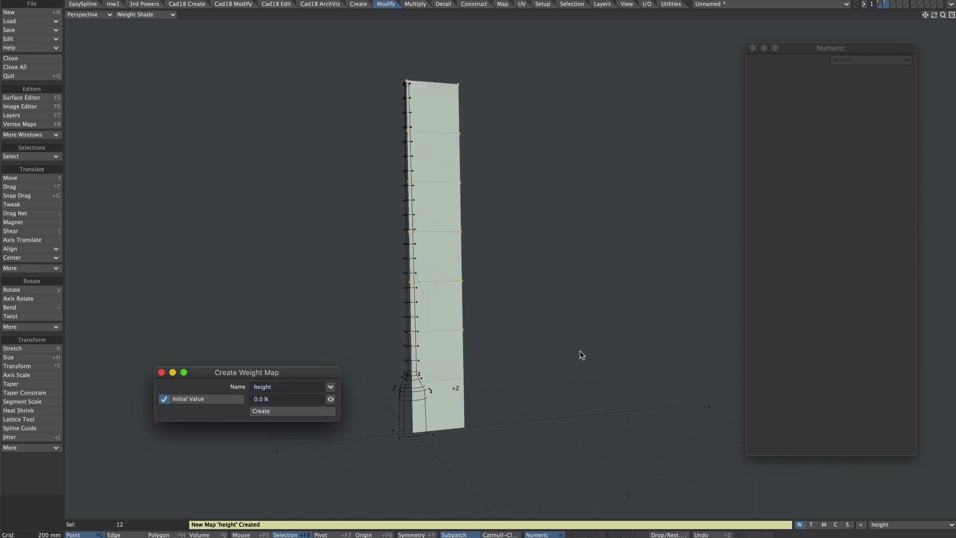
pyautogui.click(313, 333)
pyautogui.click(161, 373)
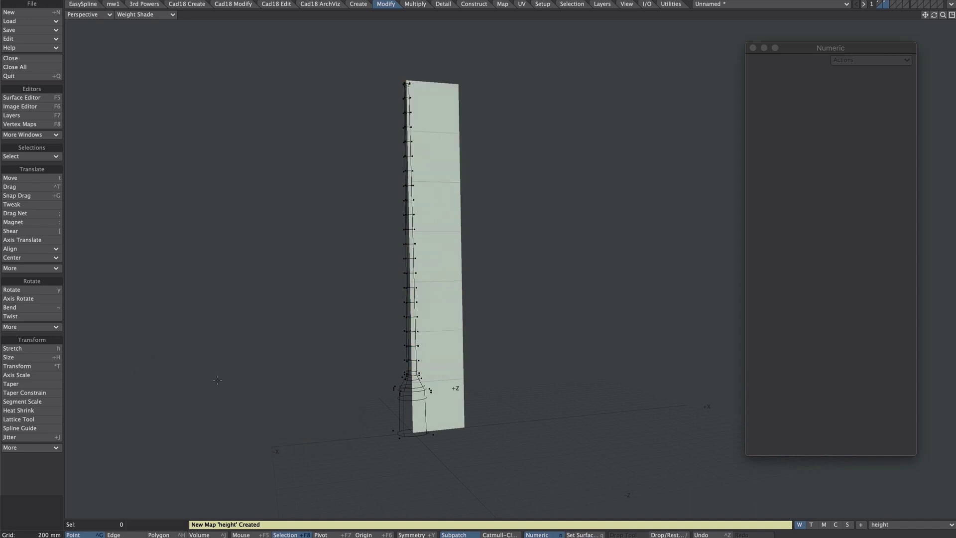
# Return to four views with the front view shaded by weight.
pyautogui.press('0')
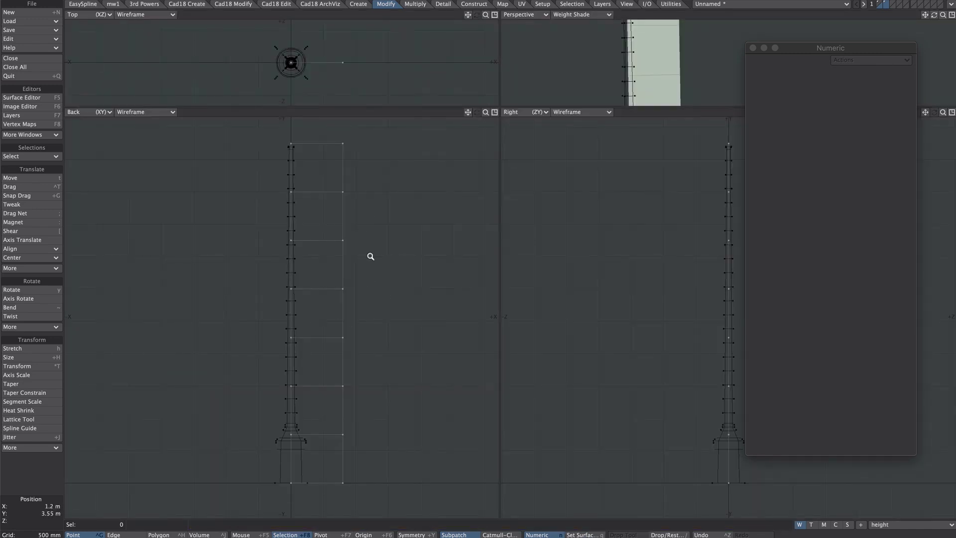
pyautogui.click(146, 111)
pyautogui.click(138, 171)
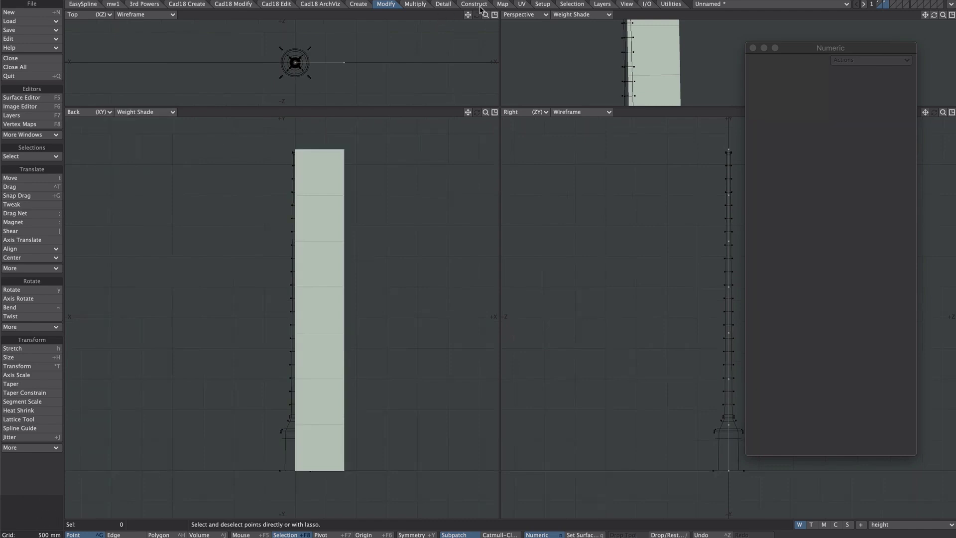
# Apply a 100% linear height weight with the Weights tool, falling off from the top down to near the base.
pyautogui.click(503, 4)
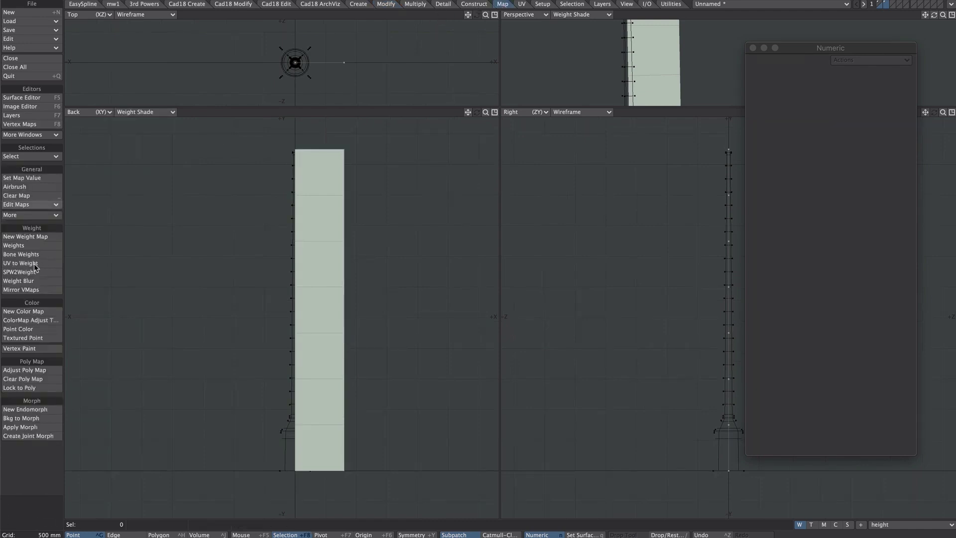
pyautogui.click(14, 245)
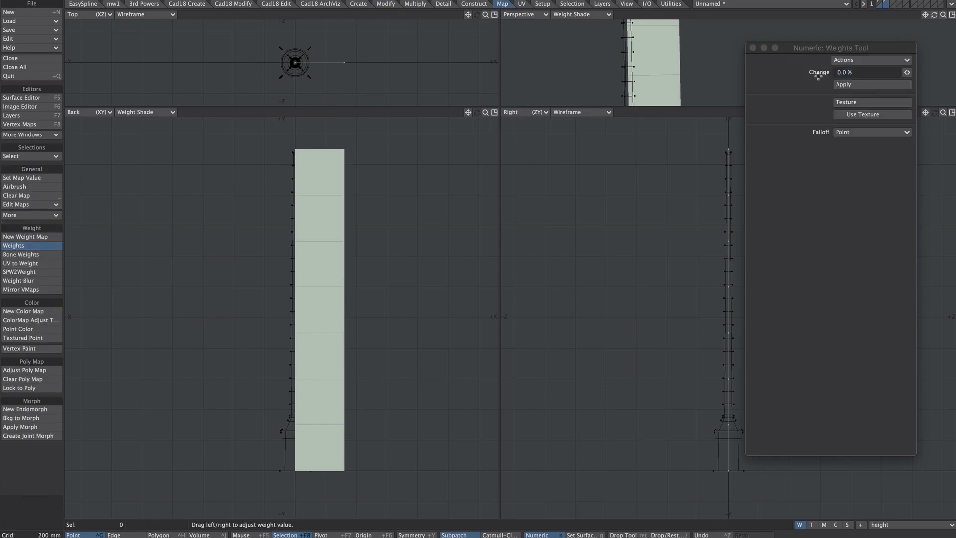
pyautogui.click(872, 132)
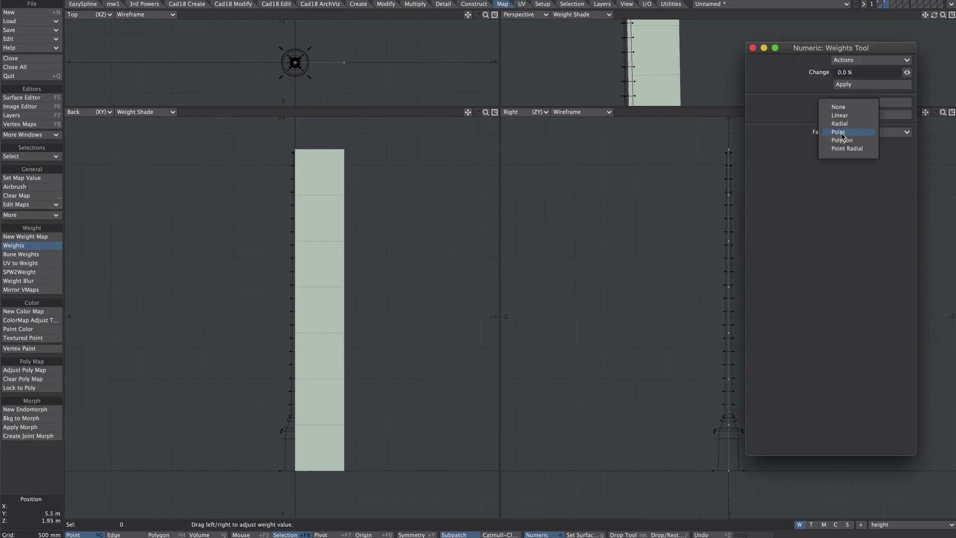
pyautogui.click(841, 116)
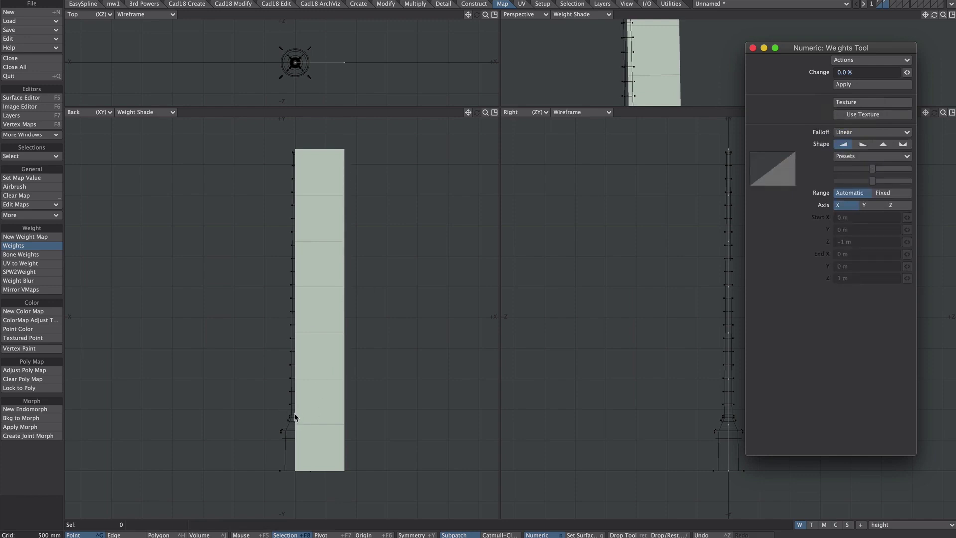
pyautogui.moveTo(294, 419)
pyautogui.mouseDown()
pyautogui.moveTo(307, 165)
pyautogui.moveTo(294, 151)
pyautogui.mouseUp()
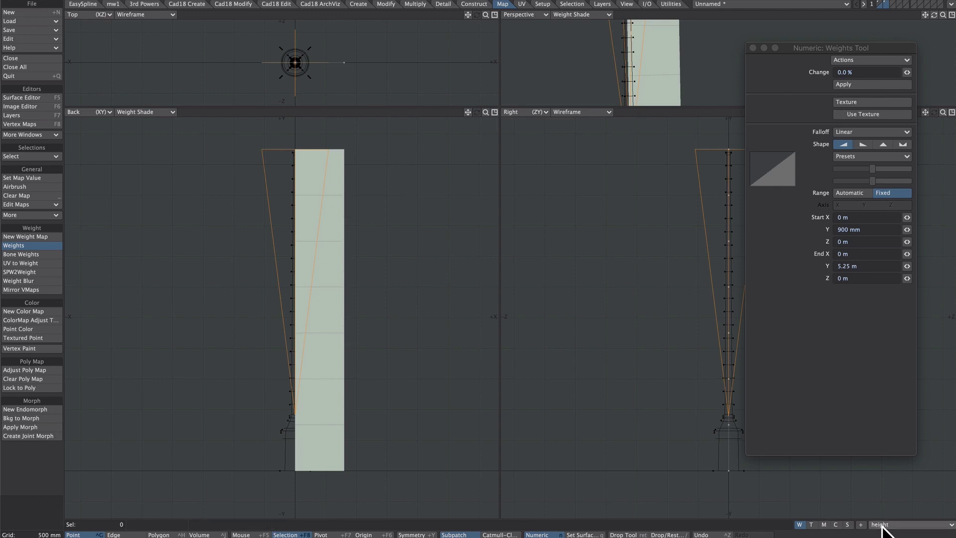
pyautogui.click(857, 73)
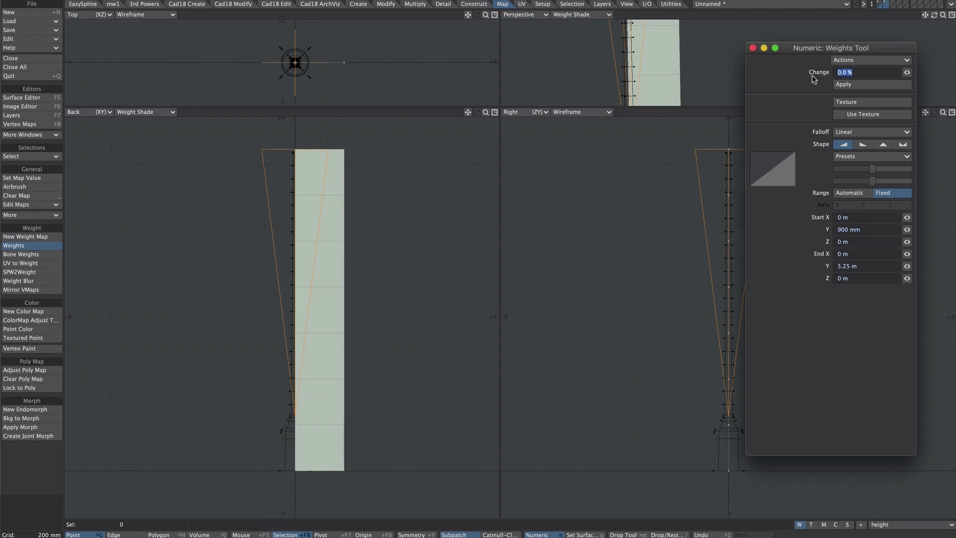
pyautogui.write('100')
pyautogui.click(849, 85)
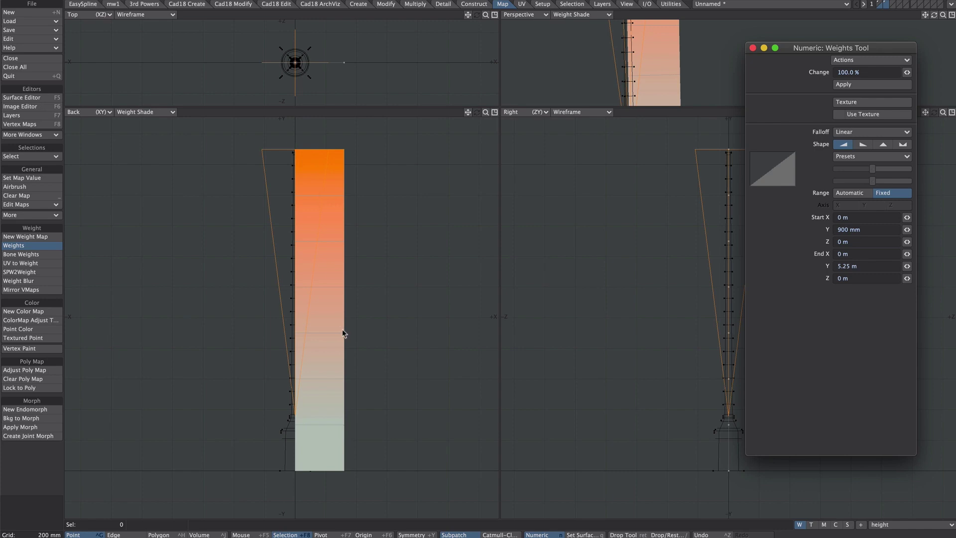
# Drop the Weights tool and delete the weighted bar by its edge points.
pyautogui.press('Return')
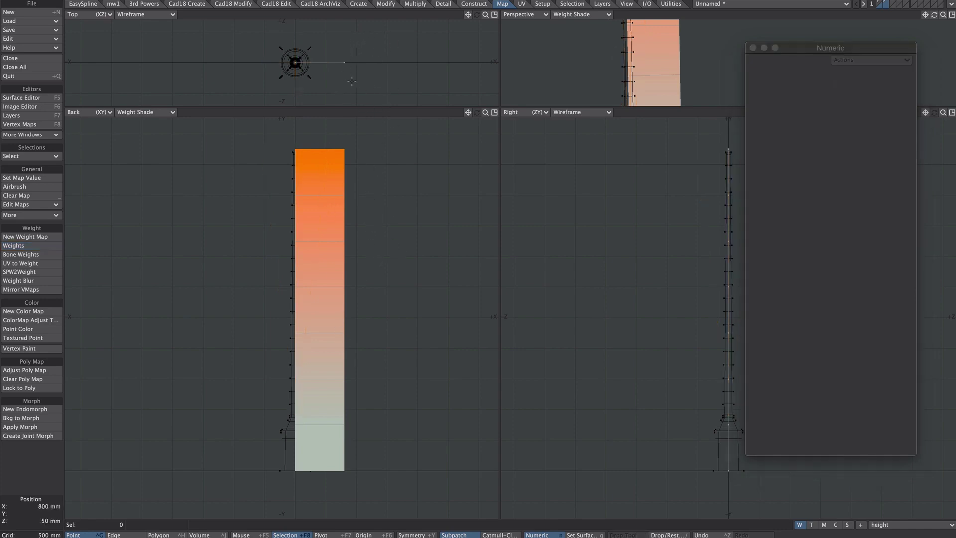
pyautogui.moveTo(336, 65); pyautogui.dragTo(358, 96)
pyautogui.press('Delete')
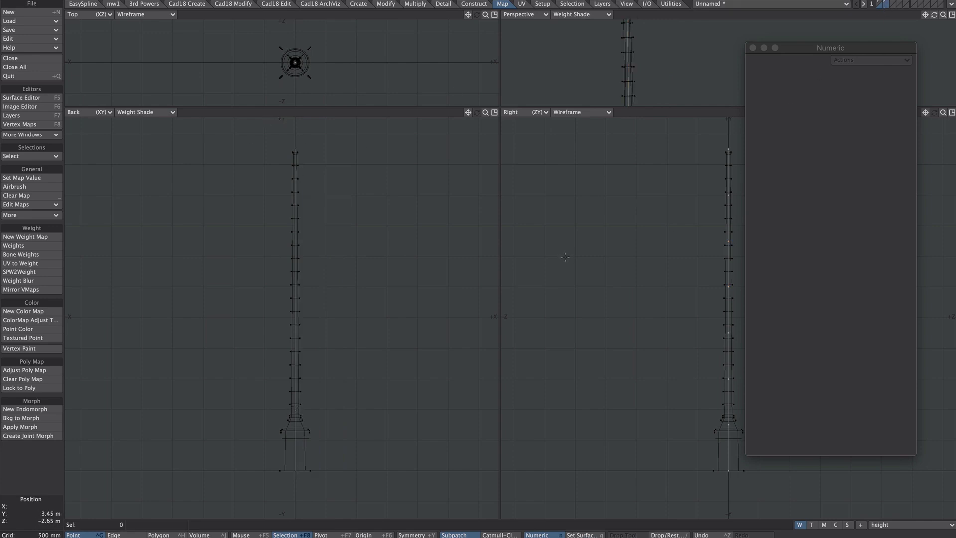
# Rename the first layer to antenna and the second to 2ppc in the Layers panel.
pyautogui.press('F7')
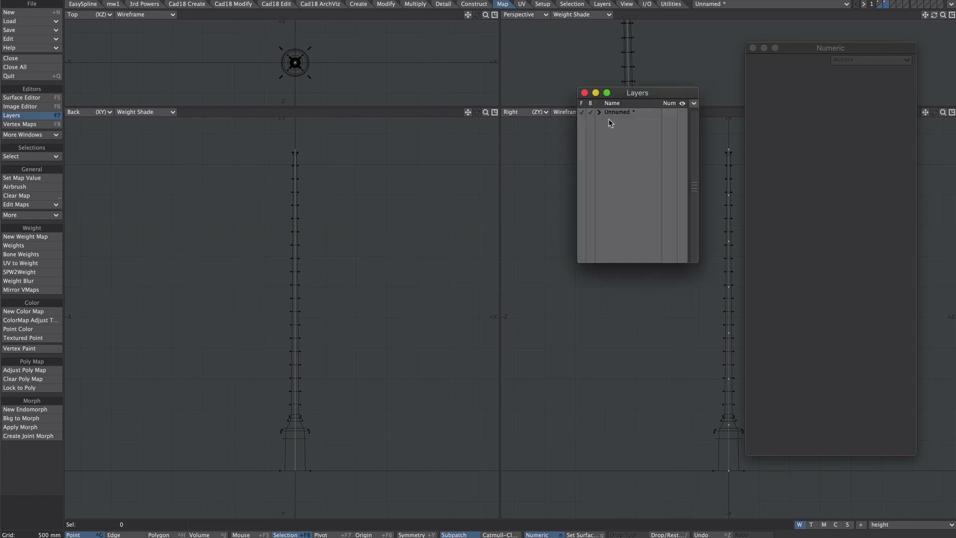
pyautogui.doubleClick(613, 131)
pyautogui.write('antenna')
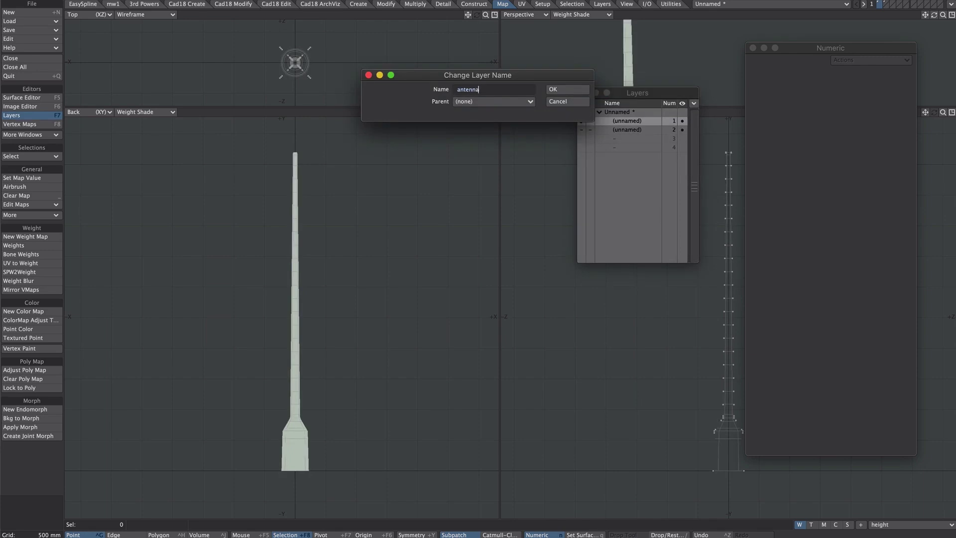
pyautogui.press('Return')
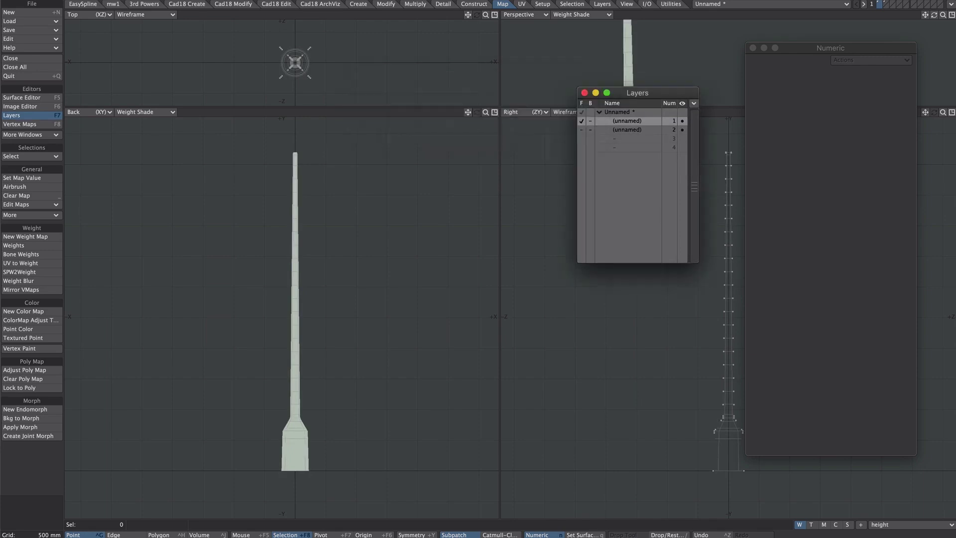
pyautogui.doubleClick(619, 132)
pyautogui.write('2ppc')
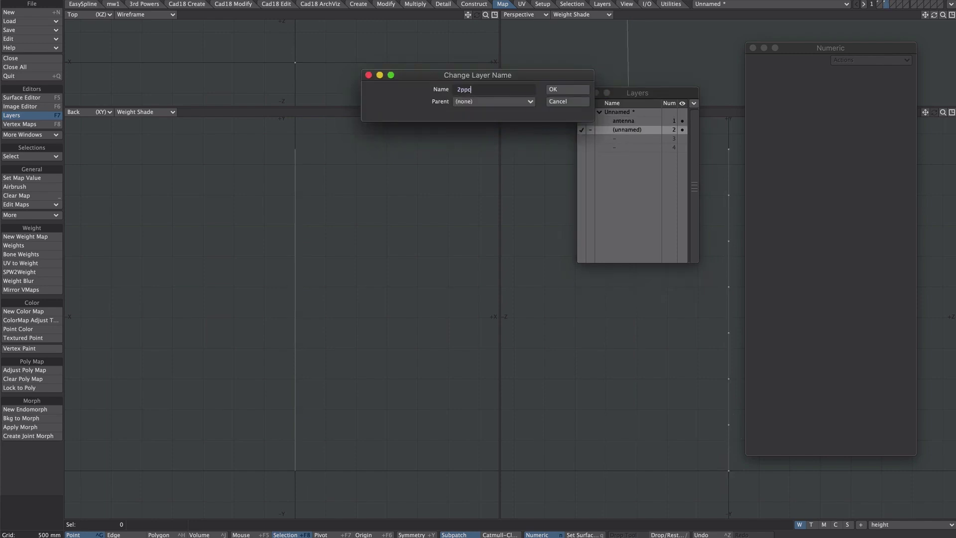
pyautogui.press('Return')
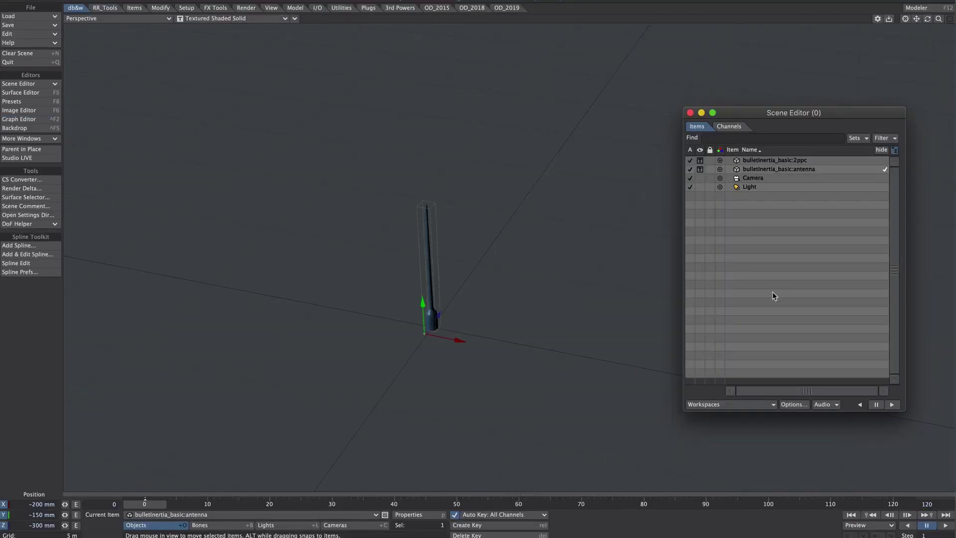
# Set the antenna object's visibility to Hidden in the Scene Editor.
pyautogui.click(767, 170)
pyautogui.click(700, 171)
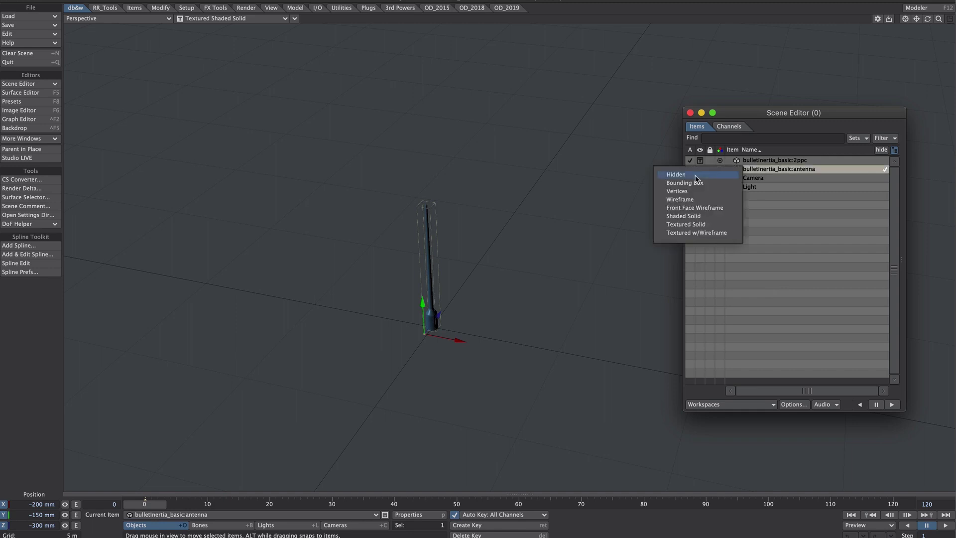
pyautogui.click(699, 177)
# Show the 2ppc chain as a wireframe coloured magenta.
pyautogui.click(751, 162)
pyautogui.click(700, 160)
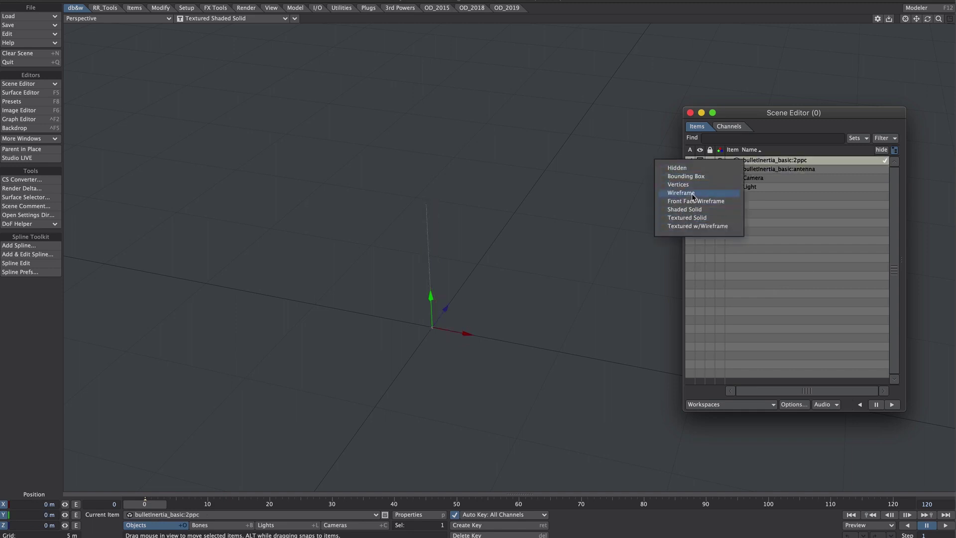
pyautogui.click(681, 193)
pyautogui.click(737, 161)
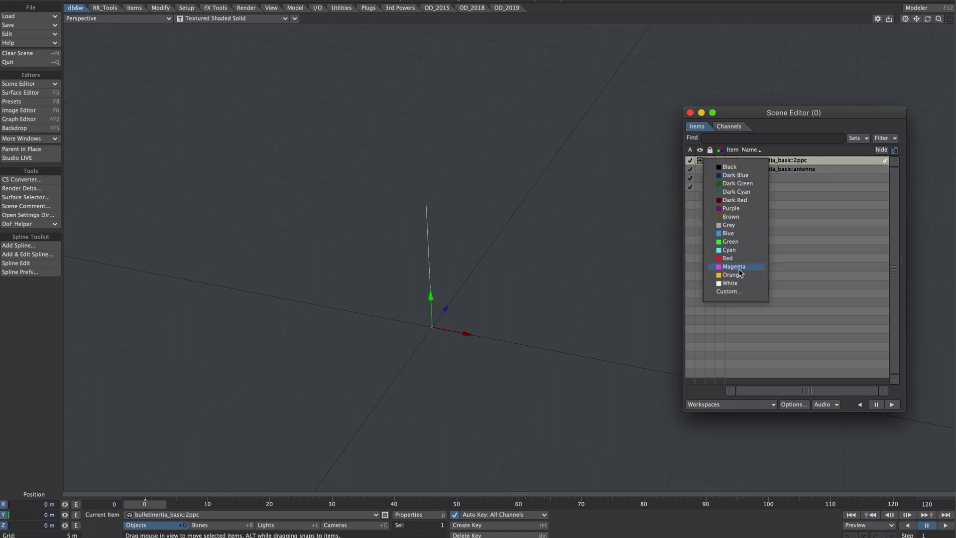
pyautogui.click(740, 266)
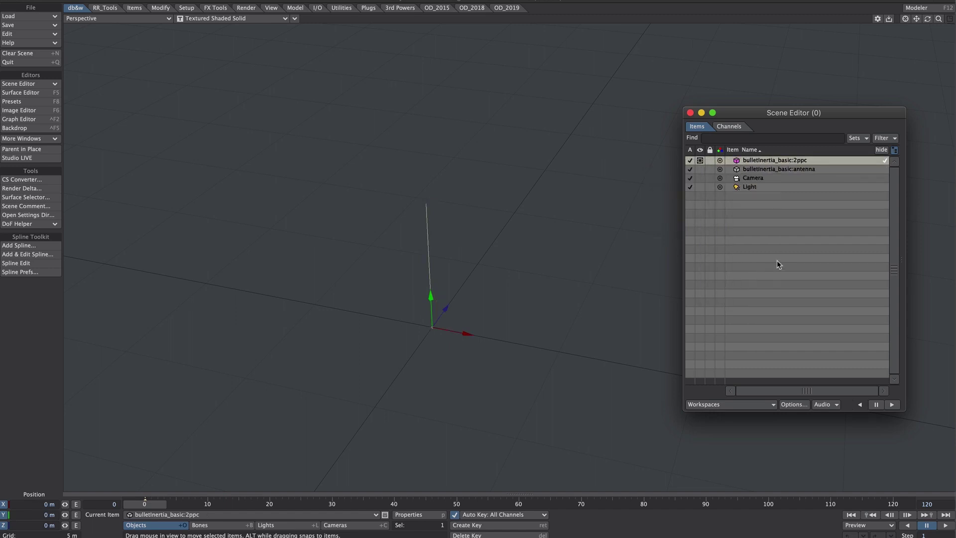
pyautogui.click(491, 270)
pyautogui.press('Return')
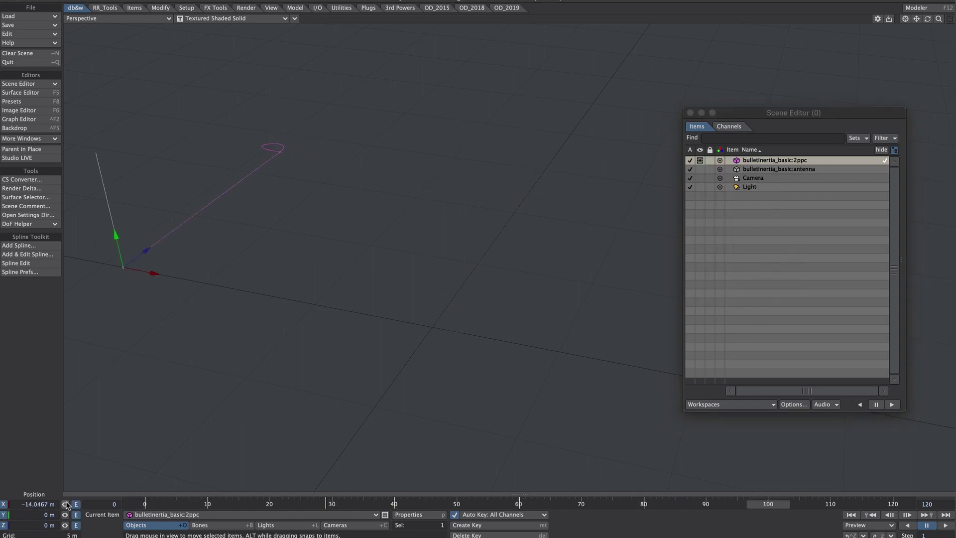
pyautogui.hotkey('ctrl', 'F2')
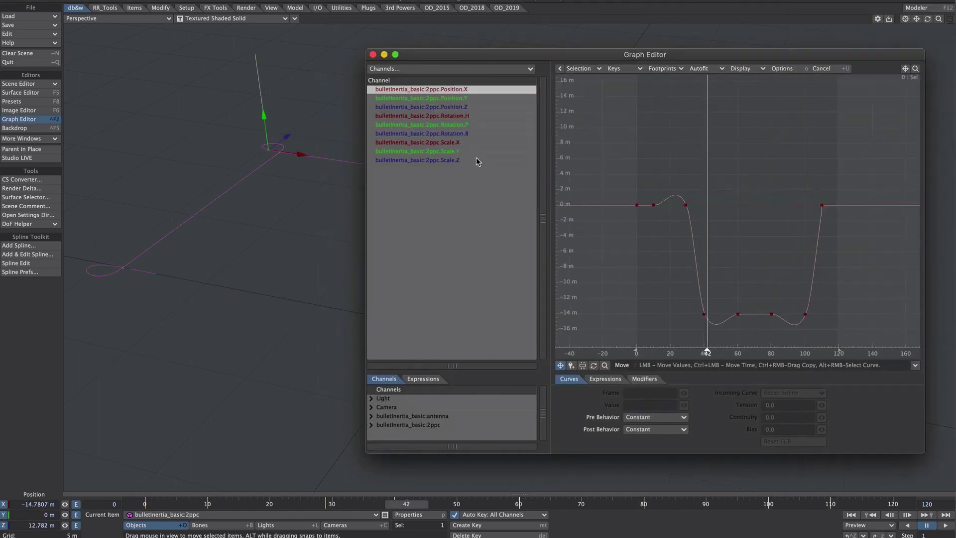
pyautogui.click(421, 98)
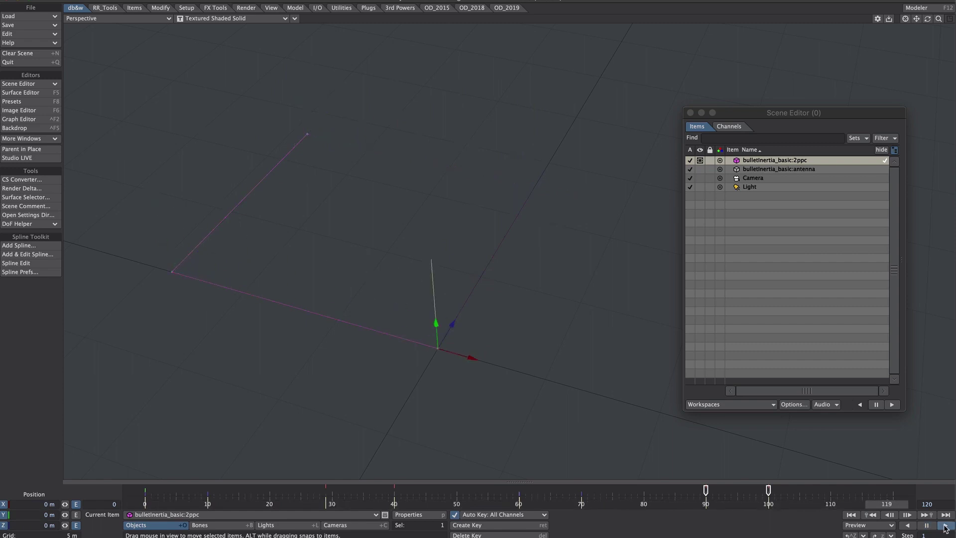
# Set 2ppc's Bullet Mesh Filter to bend, Shape Lock to Translation & Rotation, and play the simulation.
pyautogui.click(218, 7)
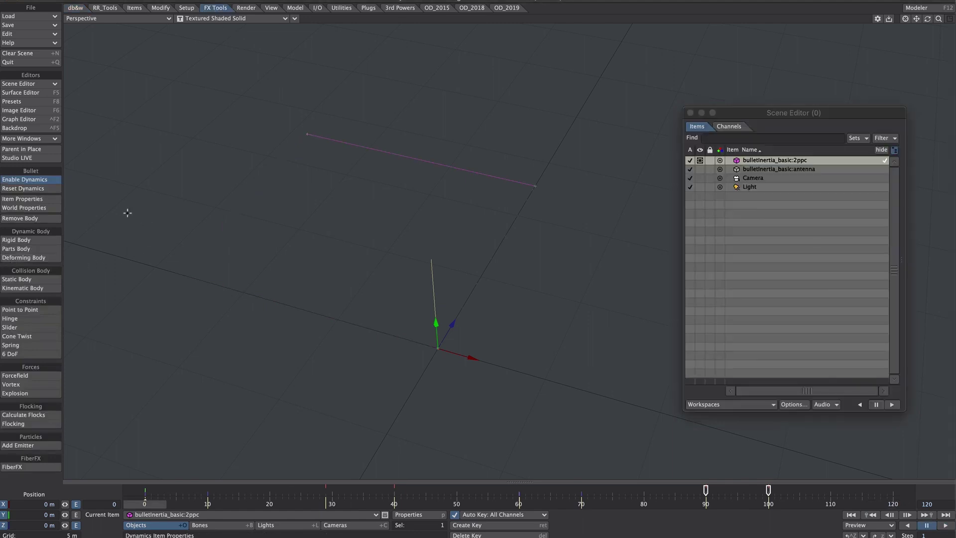
pyautogui.click(23, 199)
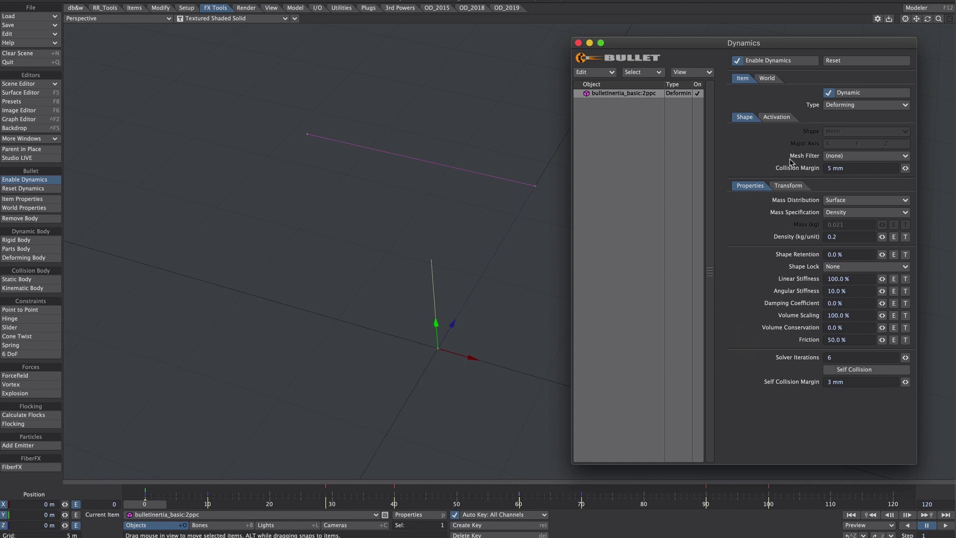
pyautogui.click(867, 155)
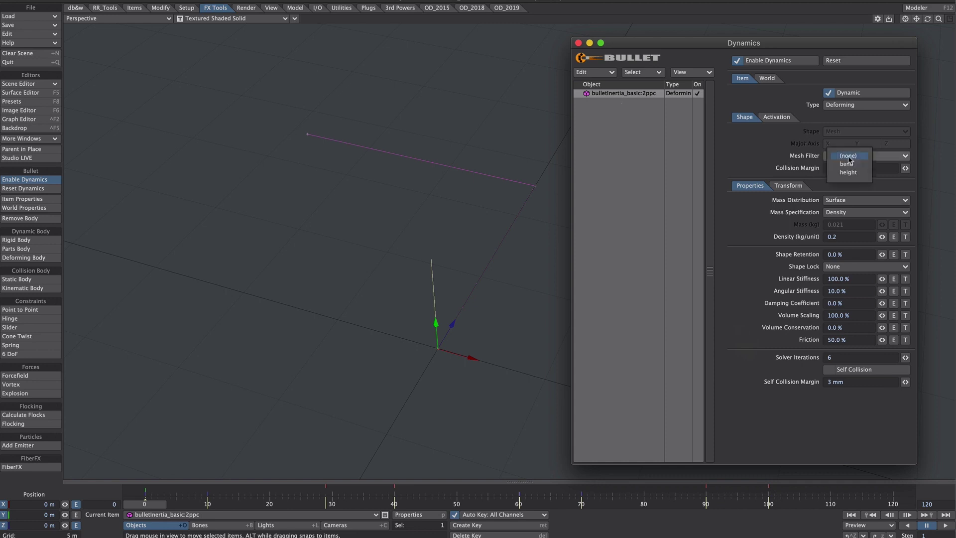
pyautogui.click(860, 166)
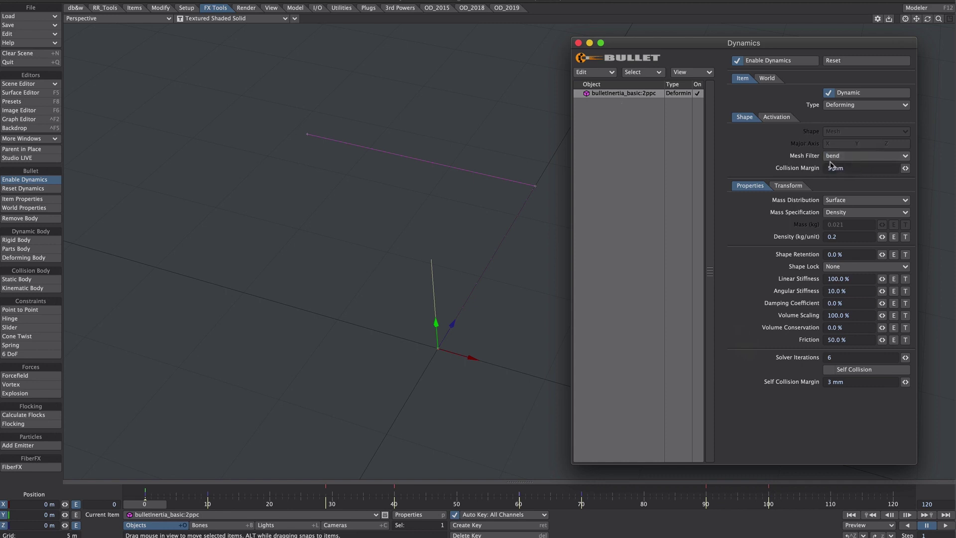
pyautogui.click(867, 267)
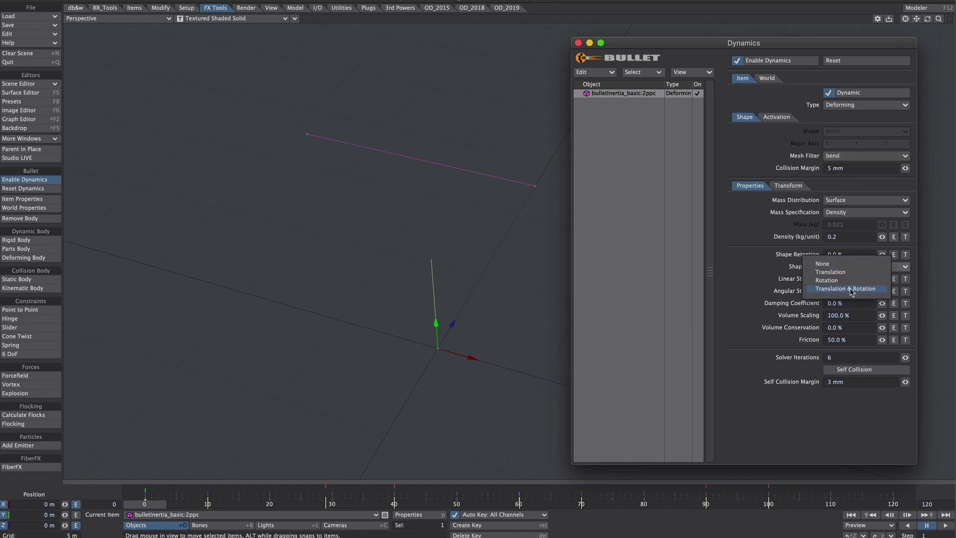
pyautogui.click(876, 291)
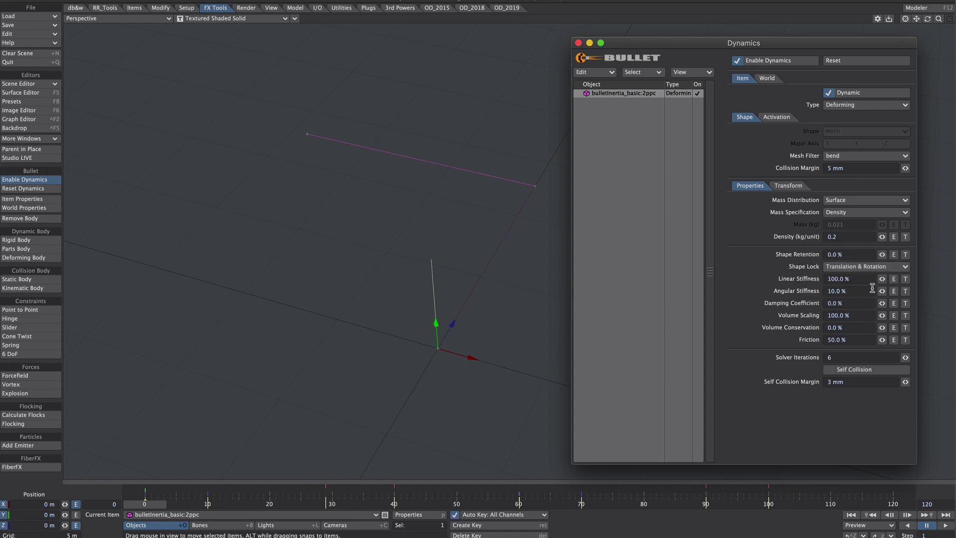
pyautogui.click(944, 527)
pyautogui.click(844, 255)
pyautogui.write('10')
pyautogui.press('Tab')
pyautogui.click(947, 528)
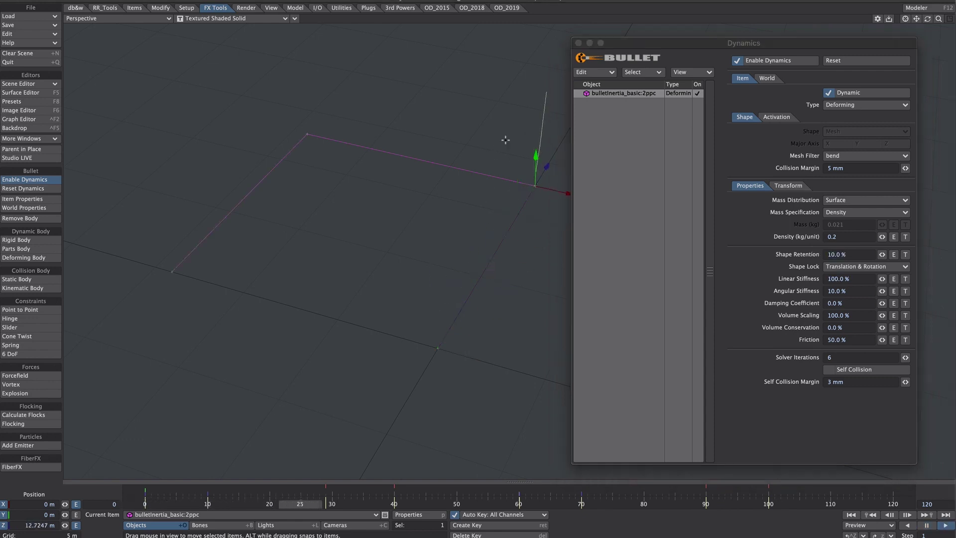
pyautogui.click(848, 302)
pyautogui.write('3')
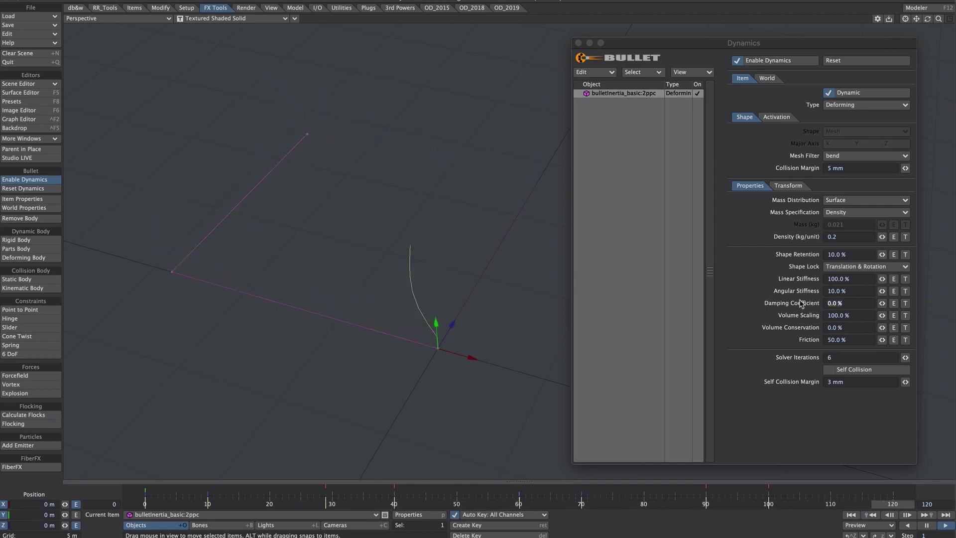
pyautogui.press('Return')
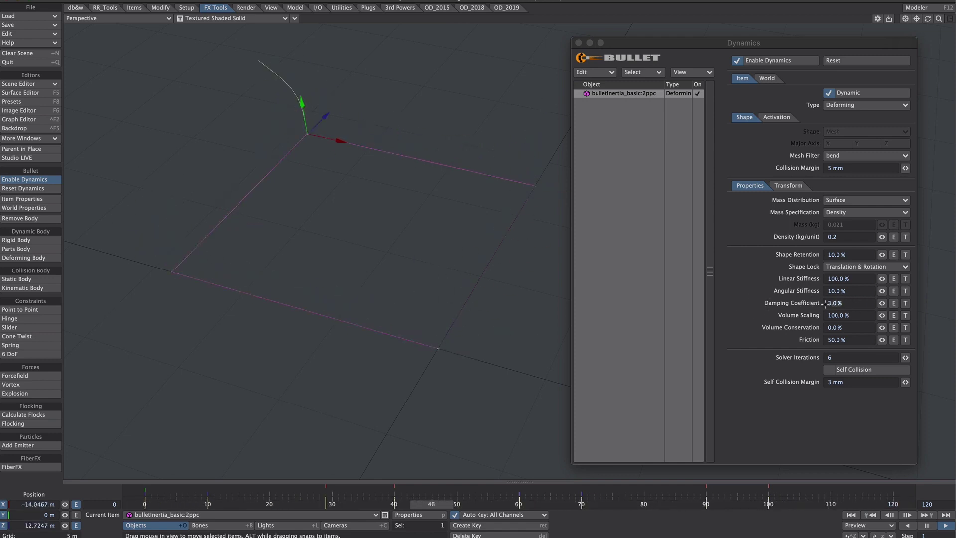
pyautogui.write('4')
pyautogui.press('Return')
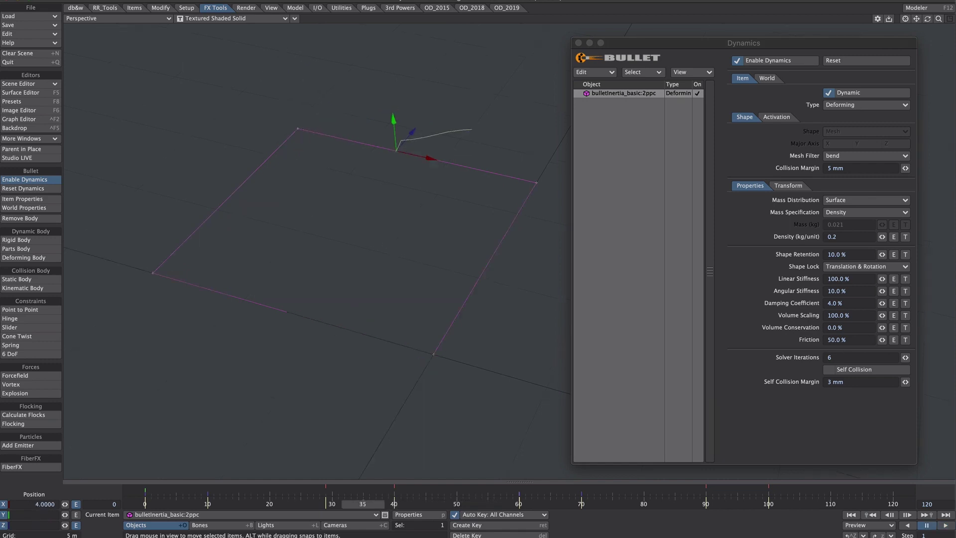
pyautogui.moveTo(358, 112)
pyautogui.keyDown('alt'); pyautogui.mouseDown()
pyautogui.moveTo(388, 230)
pyautogui.moveTo(376, 314)
pyautogui.moveTo(227, 297)
pyautogui.mouseUp(); pyautogui.keyUp('alt')
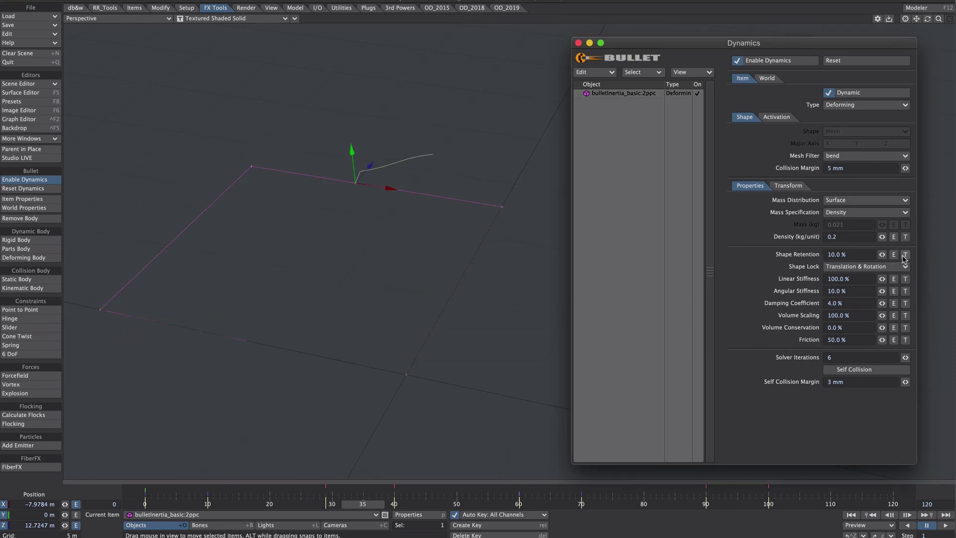
# Drive Shape Retention with a gradient texture whose input is the height weight map.
pyautogui.click(905, 255)
pyautogui.click(818, 71)
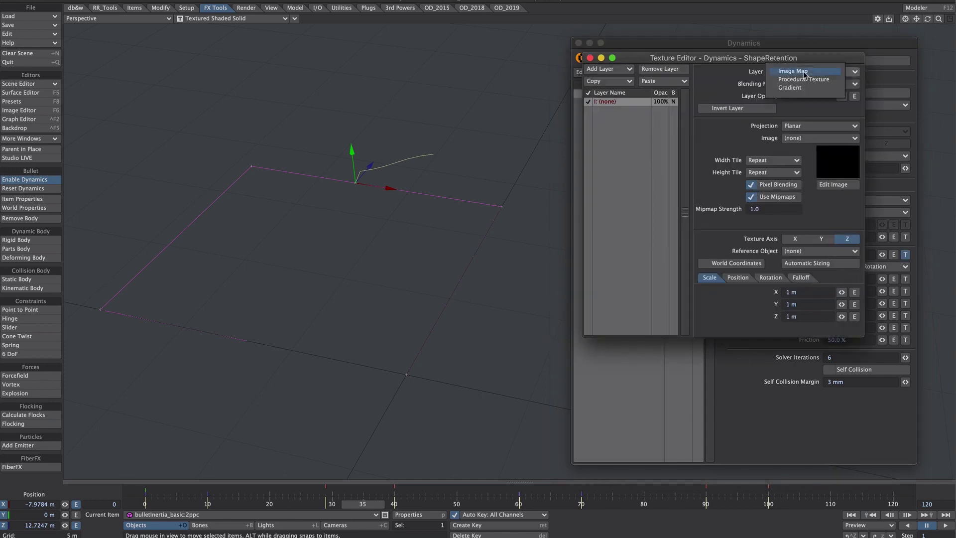
pyautogui.click(818, 90)
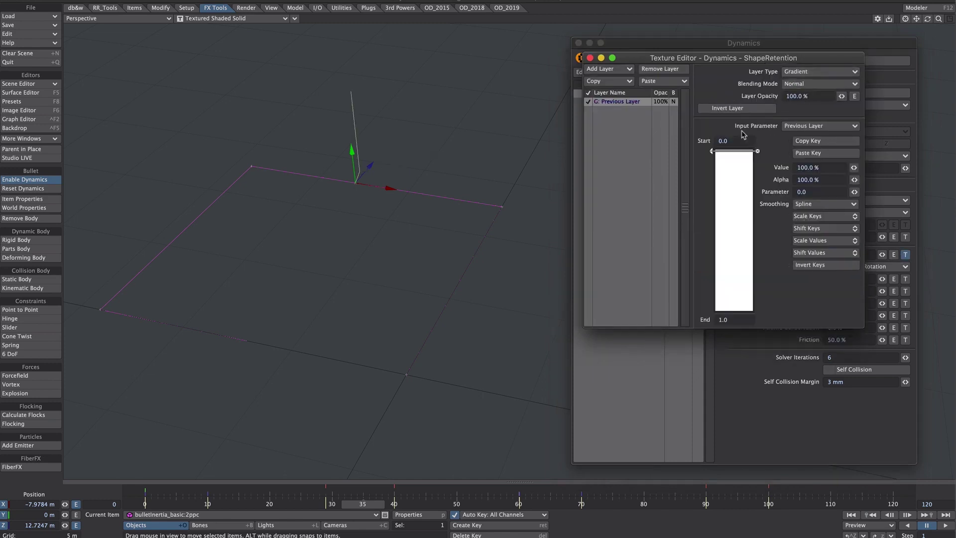
pyautogui.click(821, 125)
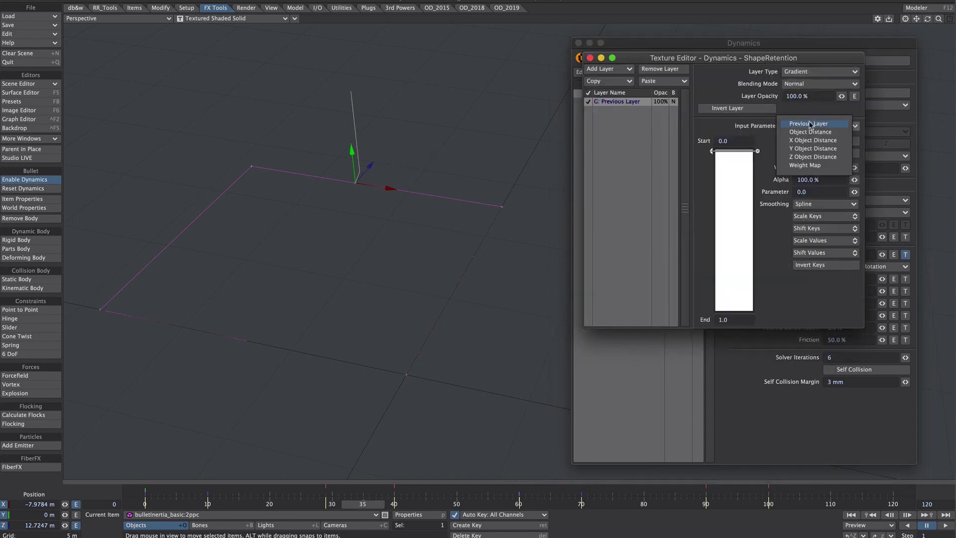
pyautogui.click(807, 165)
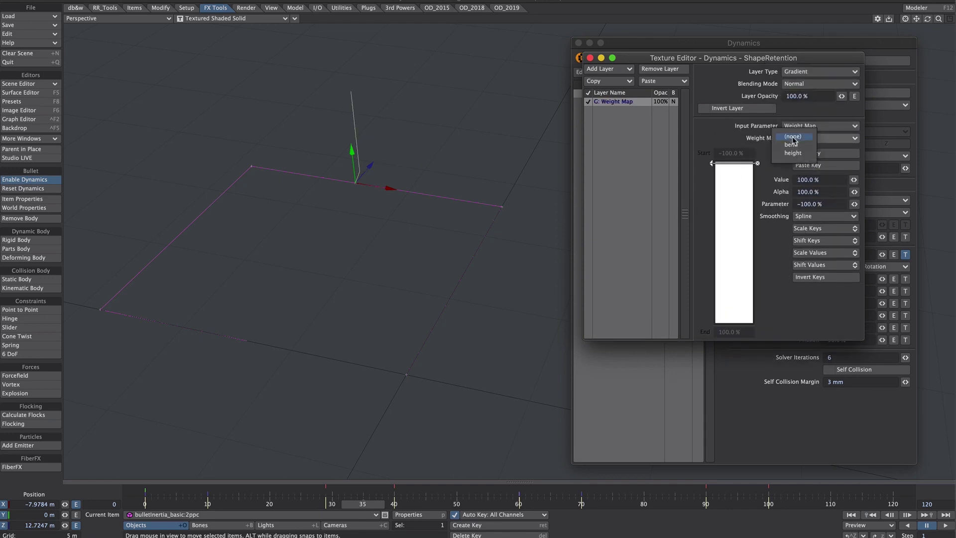
pyautogui.click(818, 138)
pyautogui.click(799, 154)
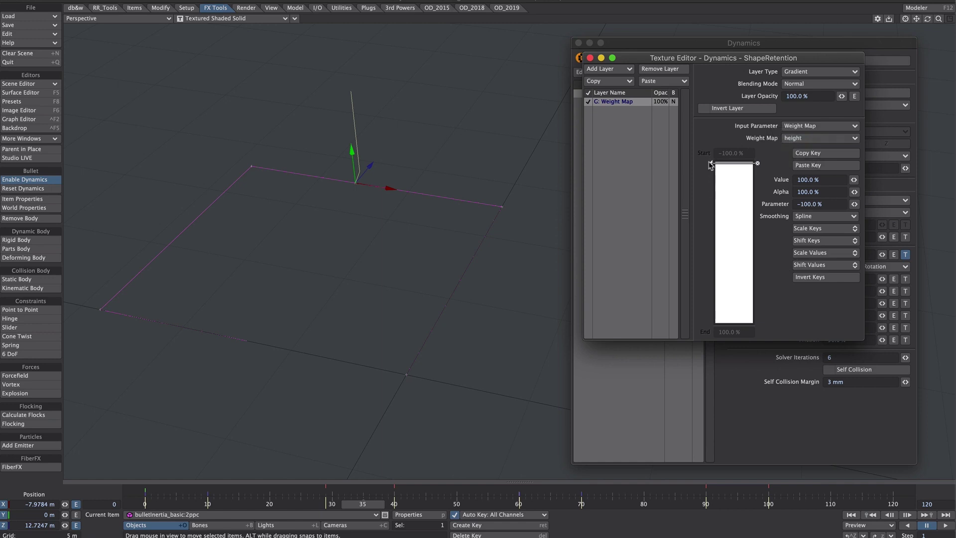
# Add a gradient key at parameter 0%, move the editor aside and scrub frames to watch the bend.
pyautogui.moveTo(732, 233); pyautogui.dragTo(733, 238)
pyautogui.moveTo(833, 204); pyautogui.dragTo(773, 207)
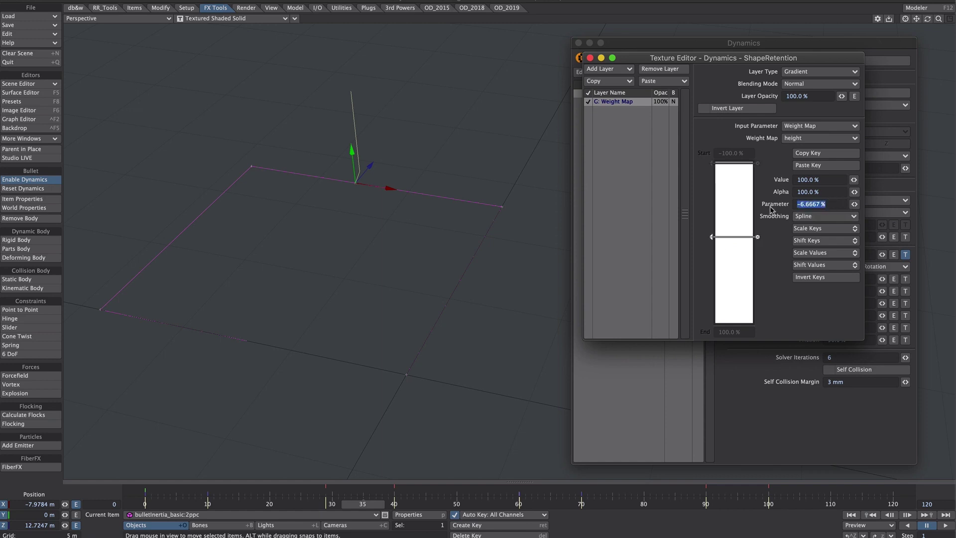
pyautogui.write('0')
pyautogui.press('Return')
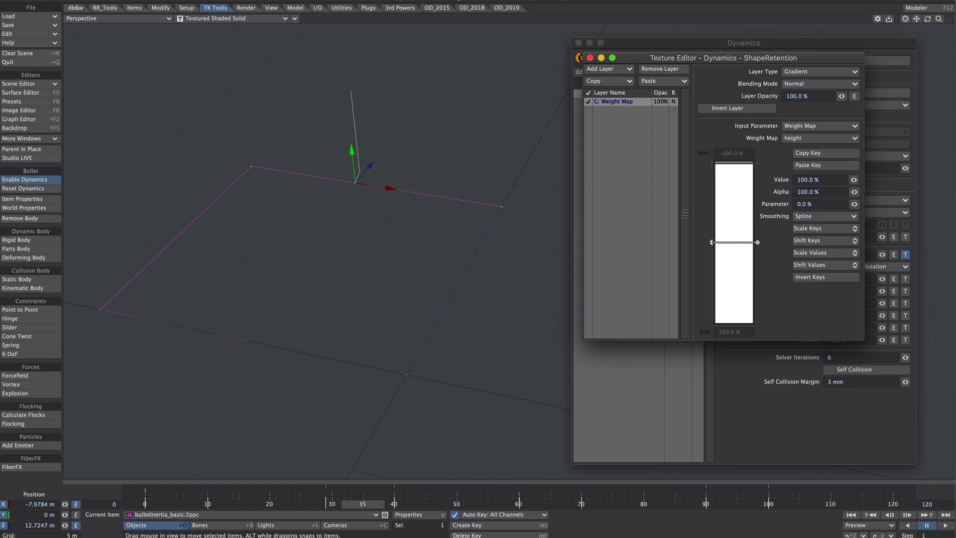
pyautogui.moveTo(769, 58); pyautogui.dragTo(709, 42)
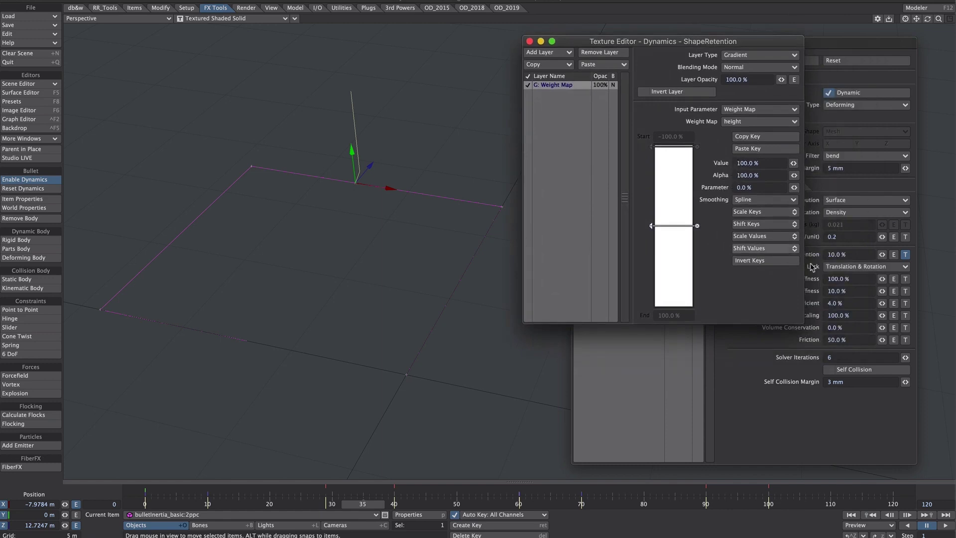
pyautogui.moveTo(733, 41); pyautogui.dragTo(698, 40)
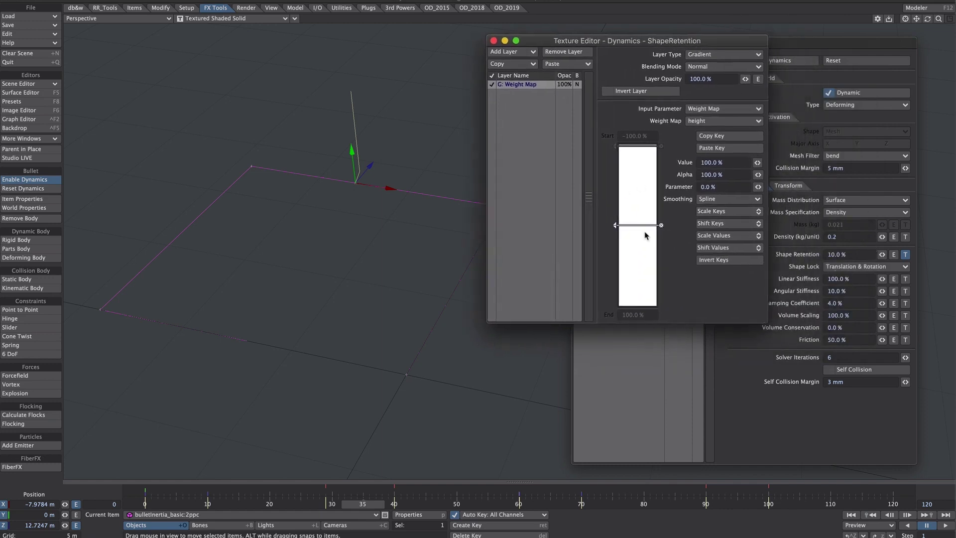
pyautogui.moveTo(365, 504)
pyautogui.mouseDown()
pyautogui.moveTo(557, 504)
pyautogui.moveTo(288, 504)
pyautogui.mouseUp()
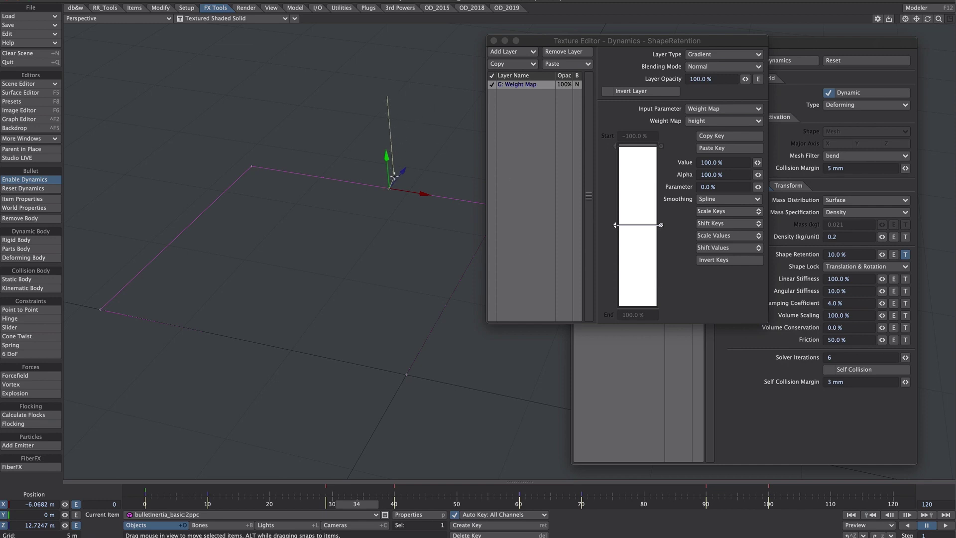
# Add a key at the gradient's bottom end at 3% and scrub frames to check the bend.
pyautogui.click(636, 304)
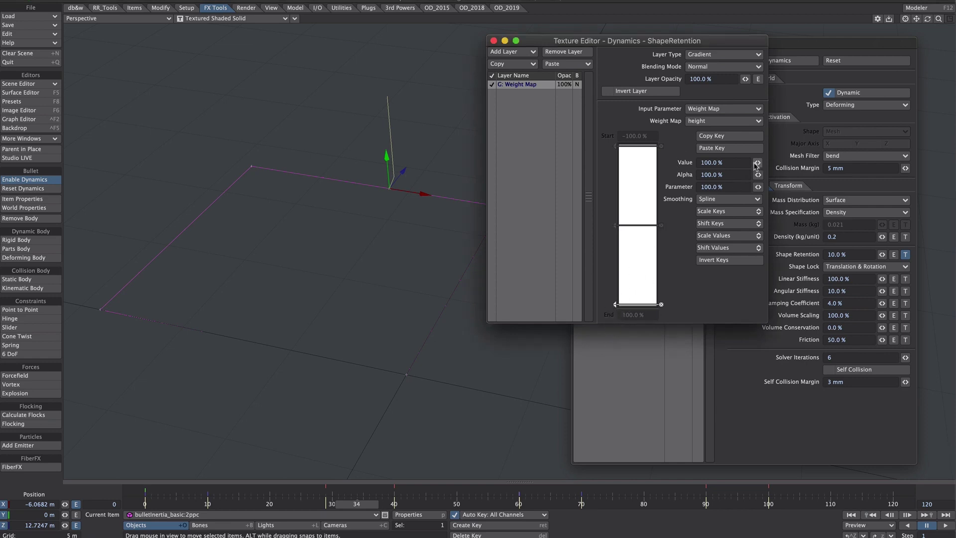
pyautogui.click(712, 163)
pyautogui.write('3')
pyautogui.press('Tab')
pyautogui.moveTo(365, 505); pyautogui.dragTo(368, 505)
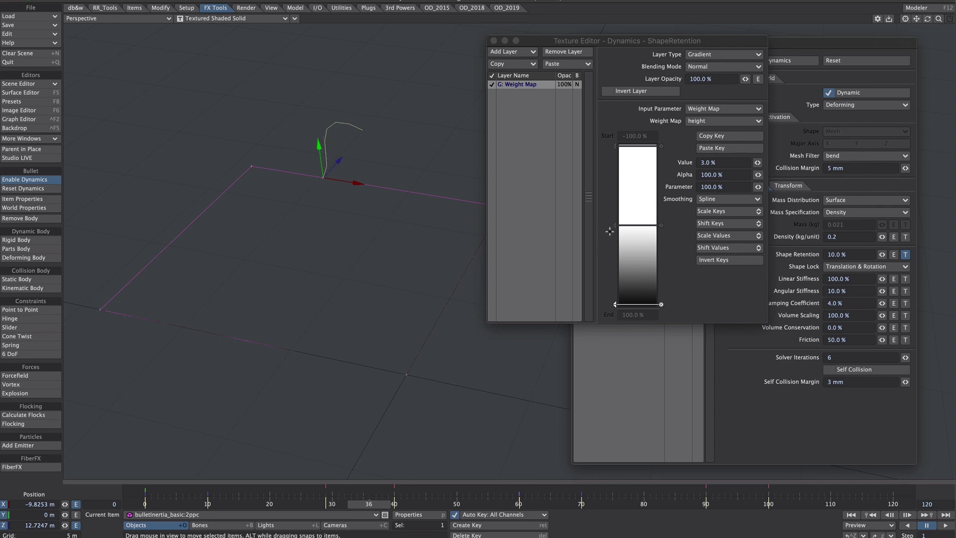
# Set the middle key to 45.5% and the bottom key to 10%, then verify both values.
pyautogui.click(616, 224)
pyautogui.moveTo(757, 161); pyautogui.dragTo(757, 162)
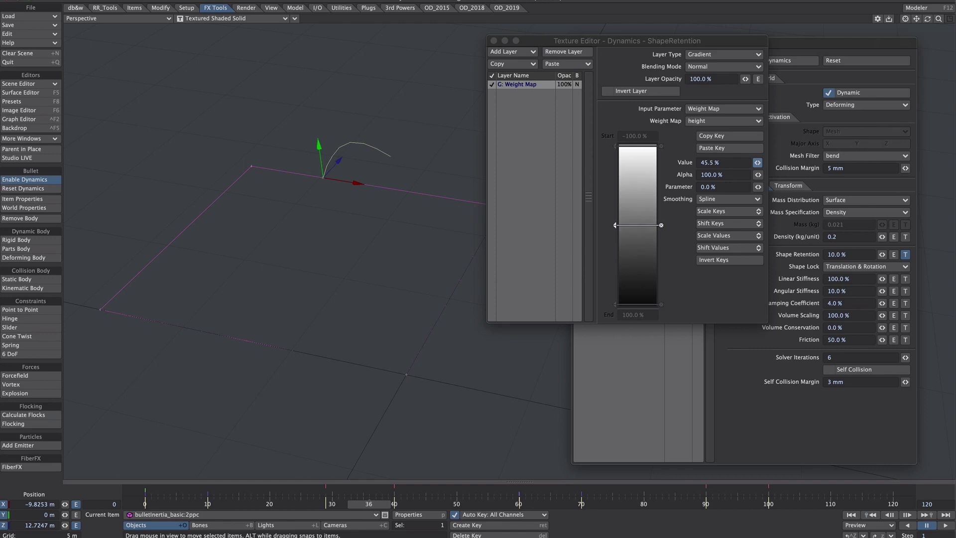
pyautogui.click(630, 302)
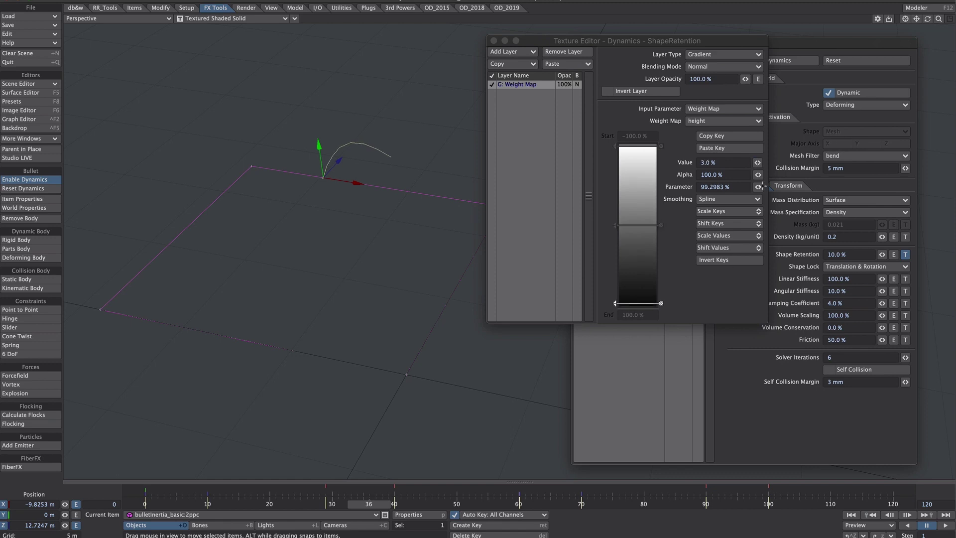
pyautogui.moveTo(757, 163); pyautogui.dragTo(759, 162)
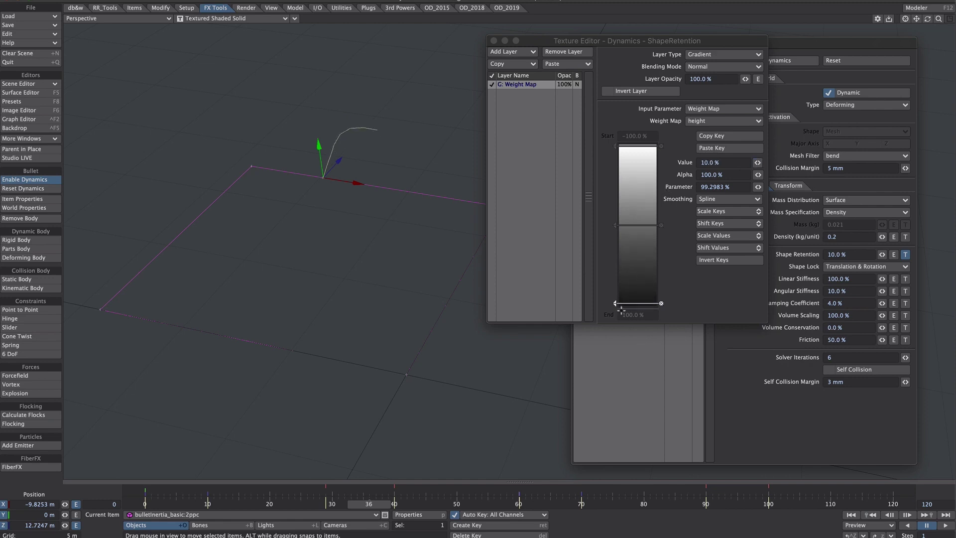
pyautogui.click(614, 226)
pyautogui.click(615, 305)
# Close the Texture Editor and Dynamics panel and replay the bending simulation.
pyautogui.click(495, 42)
pyautogui.click(575, 45)
pyautogui.click(942, 527)
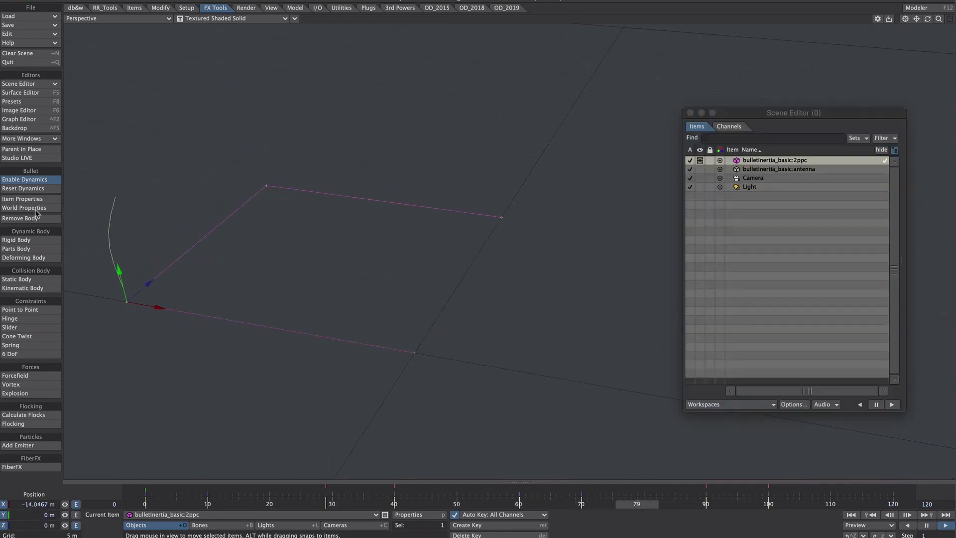
# Set the polychain's Damping Coefficient to 6% in the Bullet dynamics settings.
pyautogui.click(22, 199)
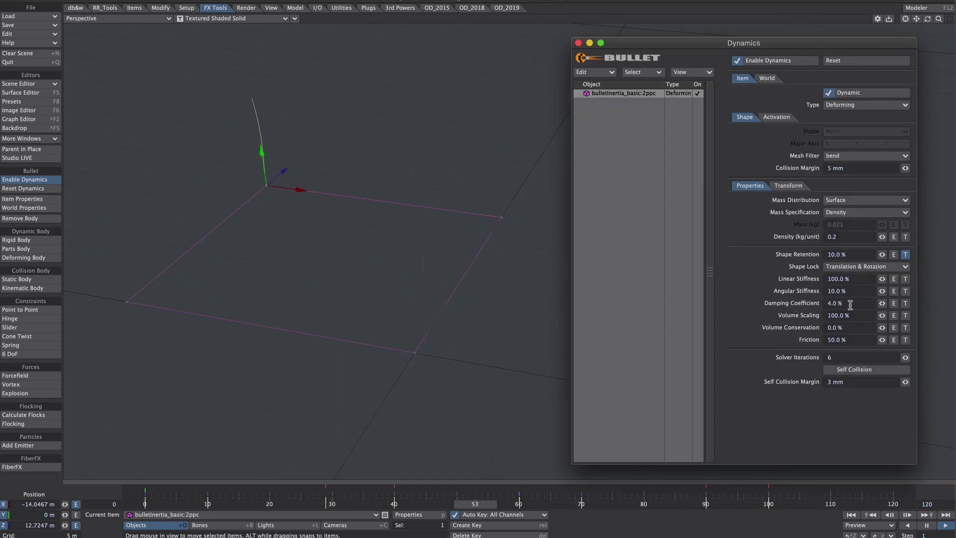
pyautogui.click(835, 302)
pyautogui.write('6')
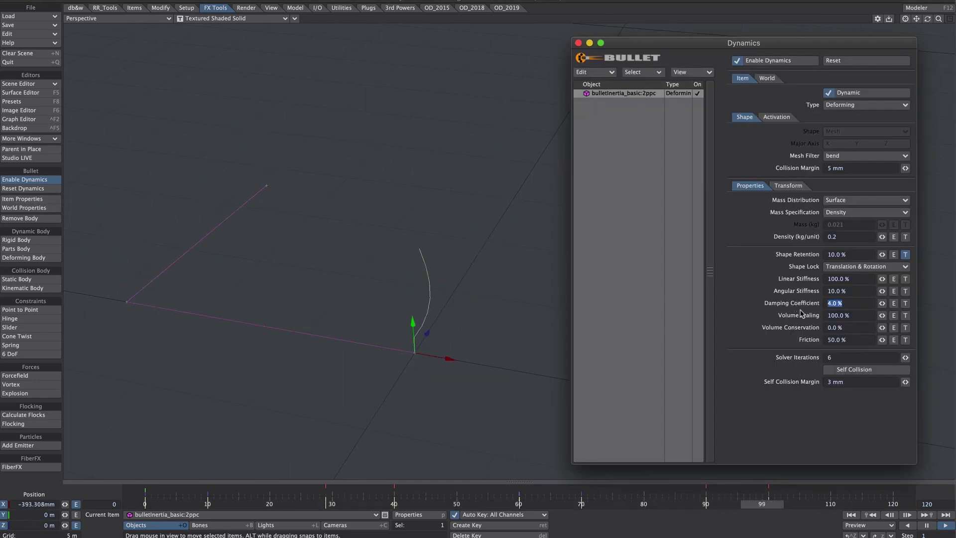
pyautogui.press('Return')
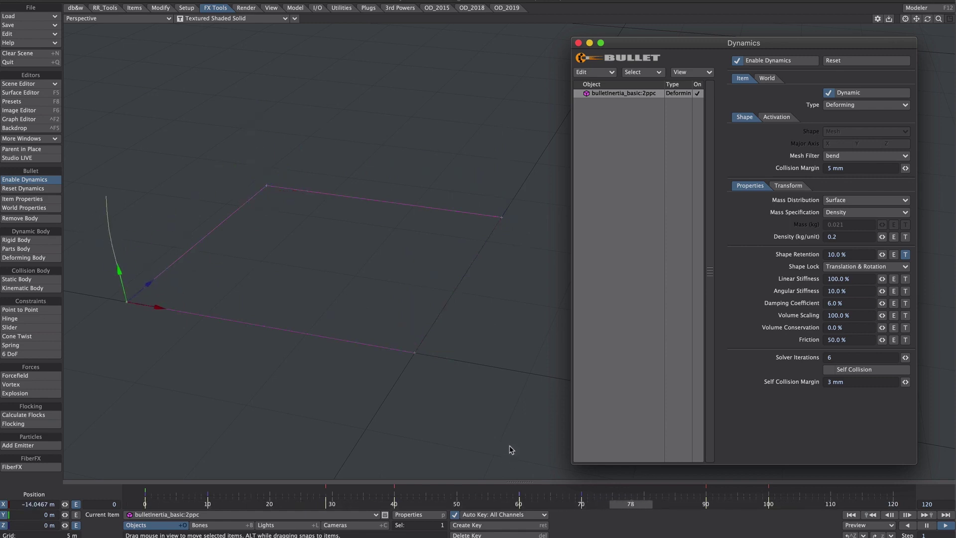
# Stop playback and scrub back through frames to review the chain's bending.
pyautogui.click(734, 501)
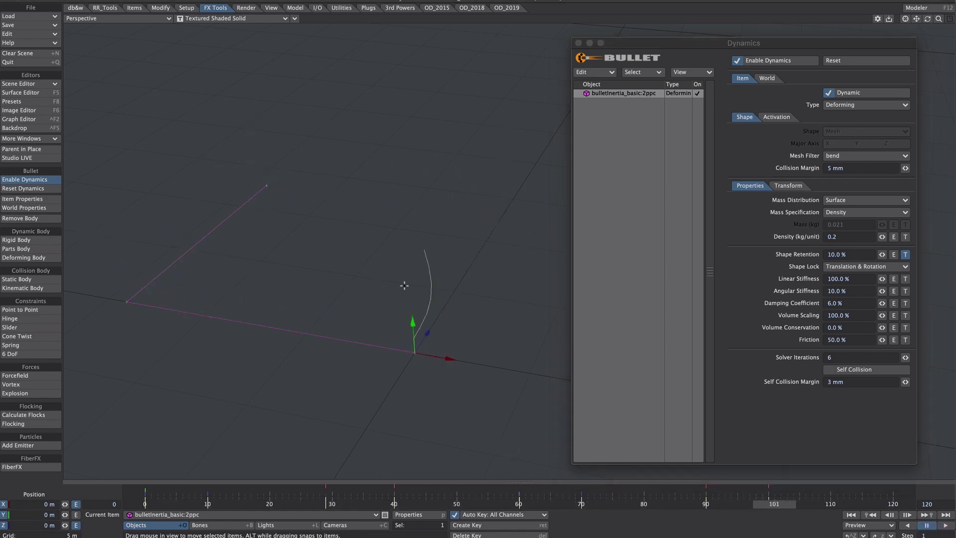
pyautogui.moveTo(769, 490)
pyautogui.moveTo(773, 491); pyautogui.dragTo(787, 491)
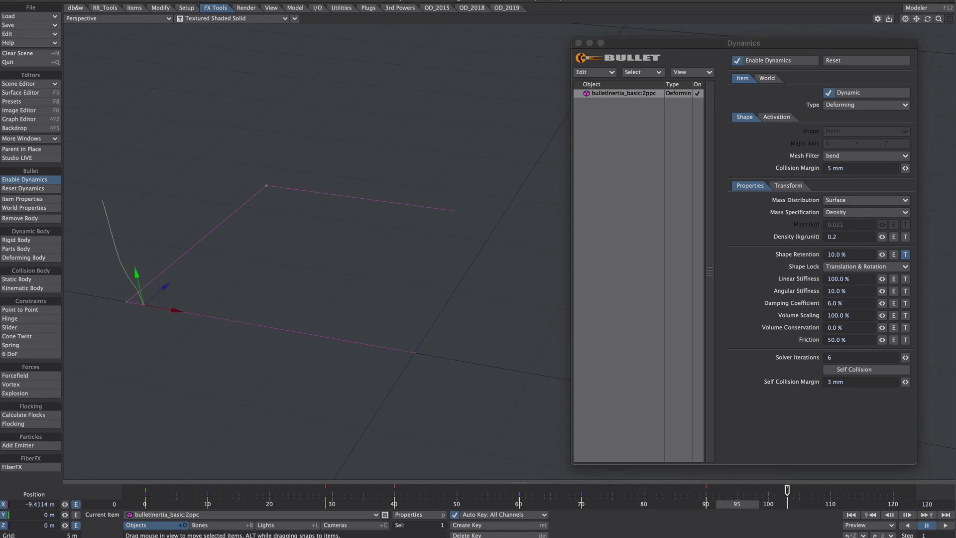
pyautogui.moveTo(788, 491)
pyautogui.mouseDown()
pyautogui.moveTo(693, 490)
pyautogui.moveTo(718, 503)
pyautogui.mouseUp()
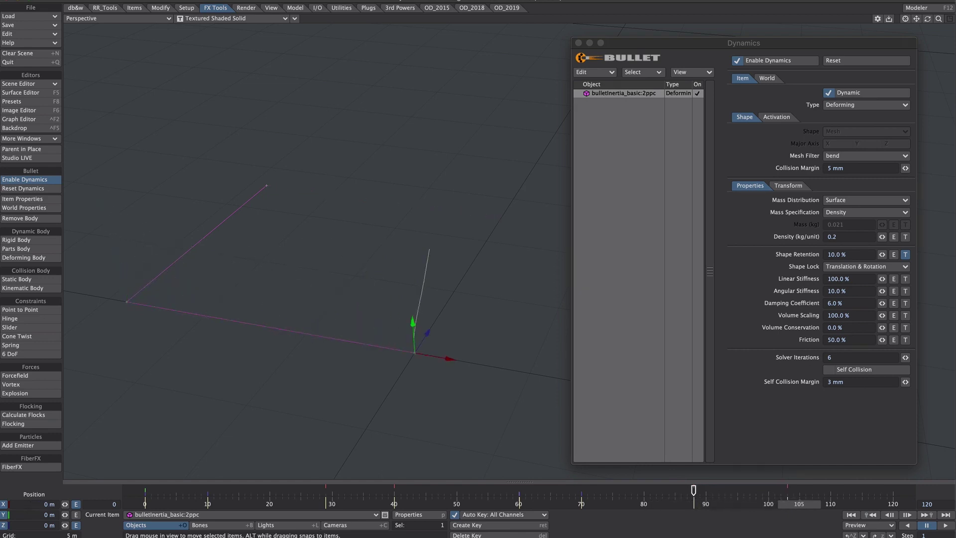
pyautogui.click(944, 525)
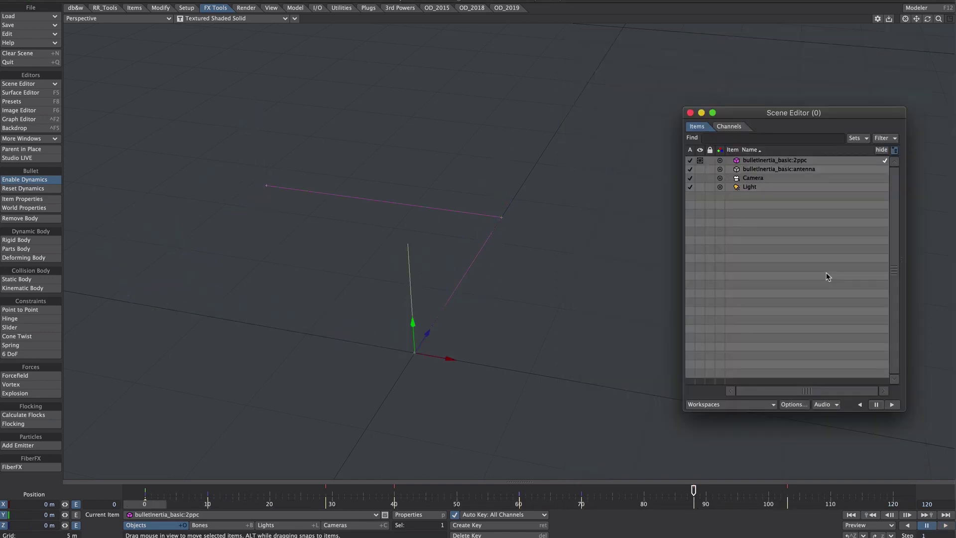
# Show the antenna as Shaded Solid and bring its Object Properties panel into view.
pyautogui.click(699, 170)
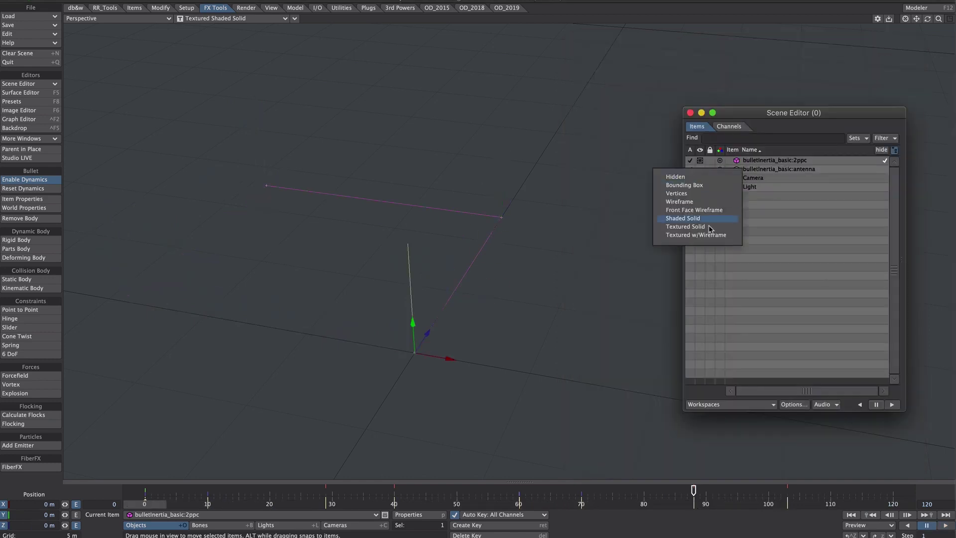
pyautogui.click(712, 239)
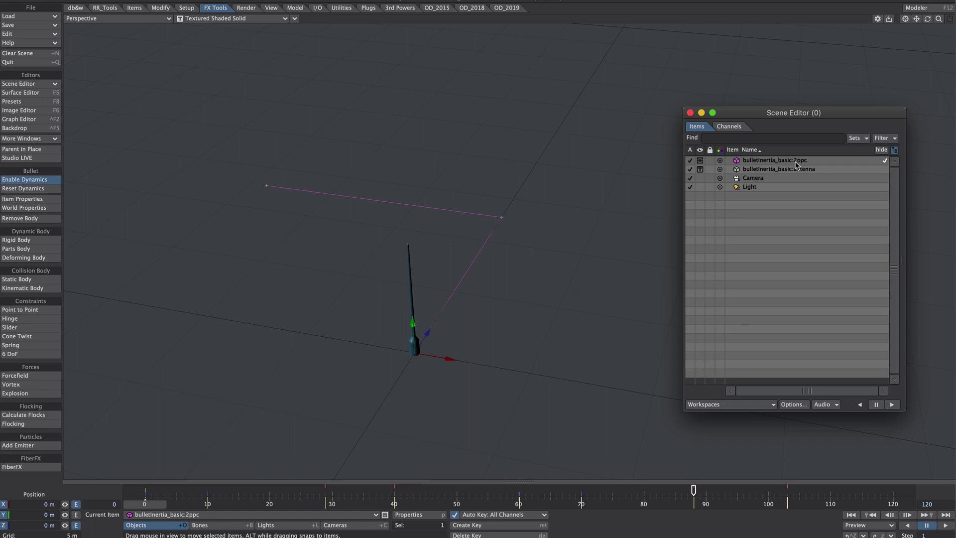
pyautogui.click(782, 171)
pyautogui.press('p')
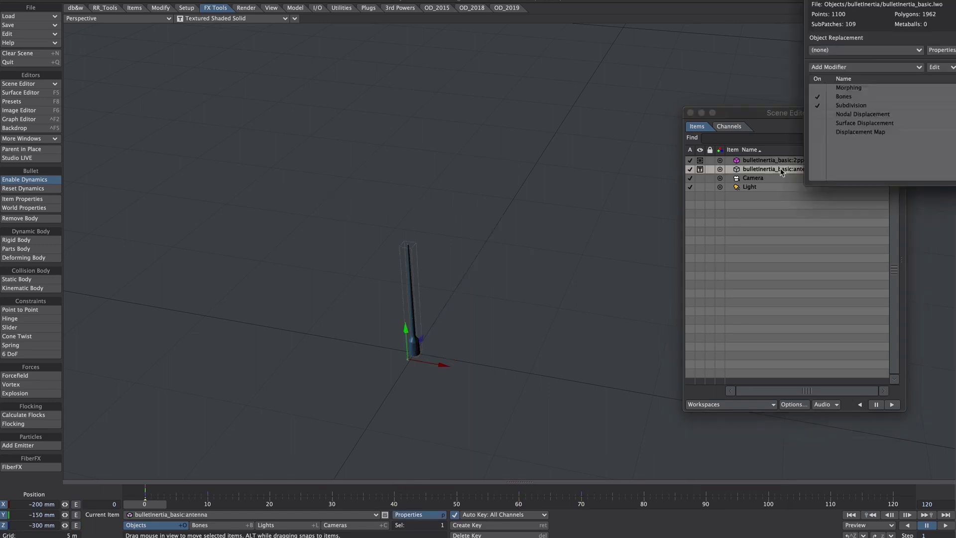
pyautogui.moveTo(861, 140); pyautogui.dragTo(667, 280)
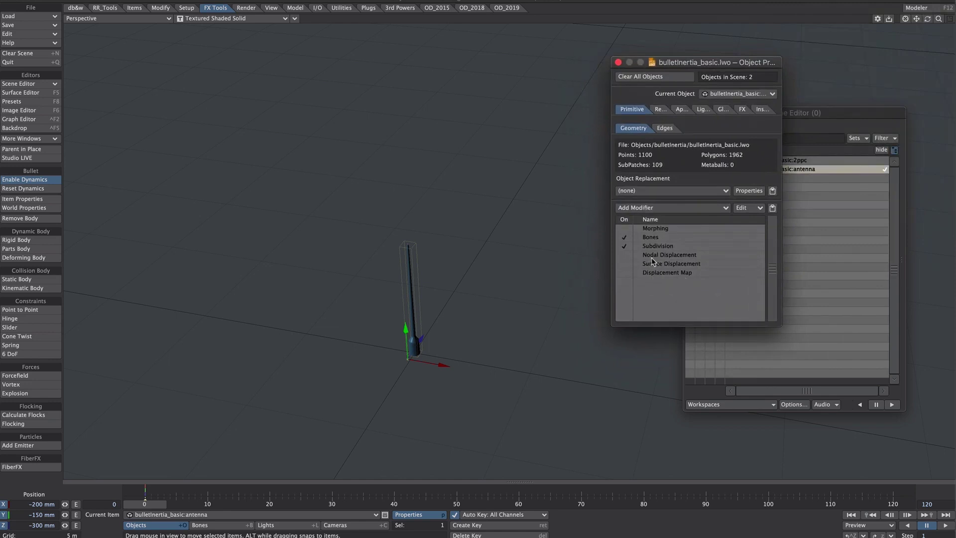
# Add a Metalink node to the antenna's Nodal Displacement, linked to bulletInertia_basic:2ppc.
pyautogui.doubleClick(669, 255)
pyautogui.write('m')
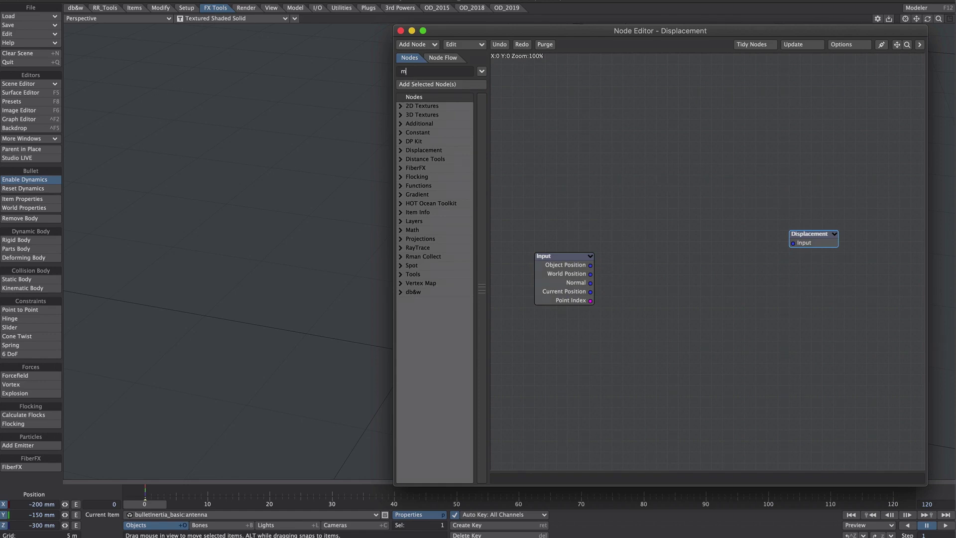
pyautogui.write('eta')
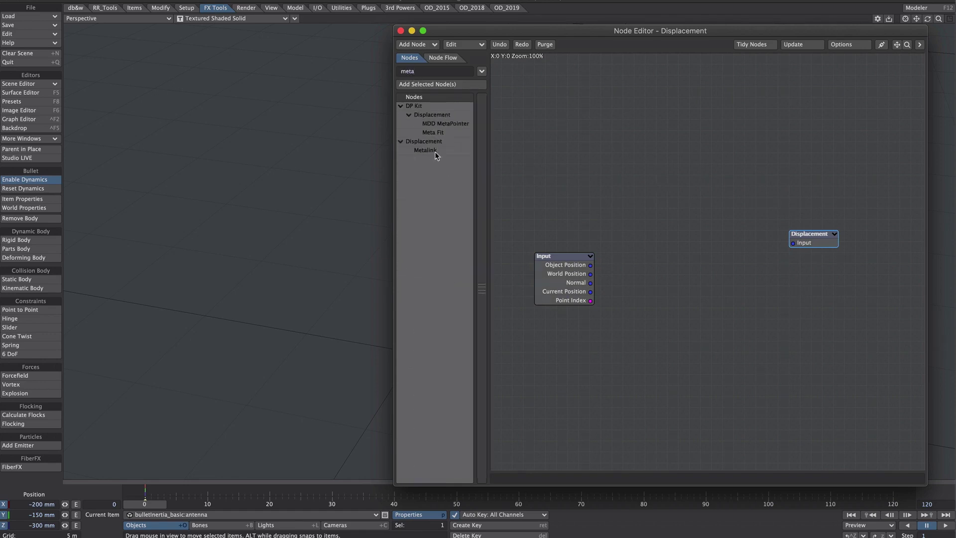
pyautogui.doubleClick(435, 150)
pyautogui.doubleClick(705, 266)
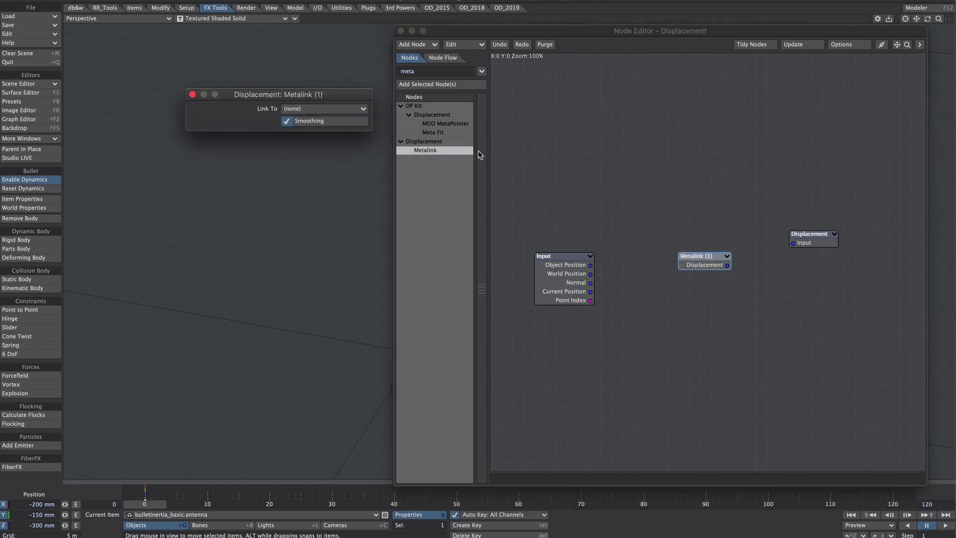
pyautogui.click(322, 108)
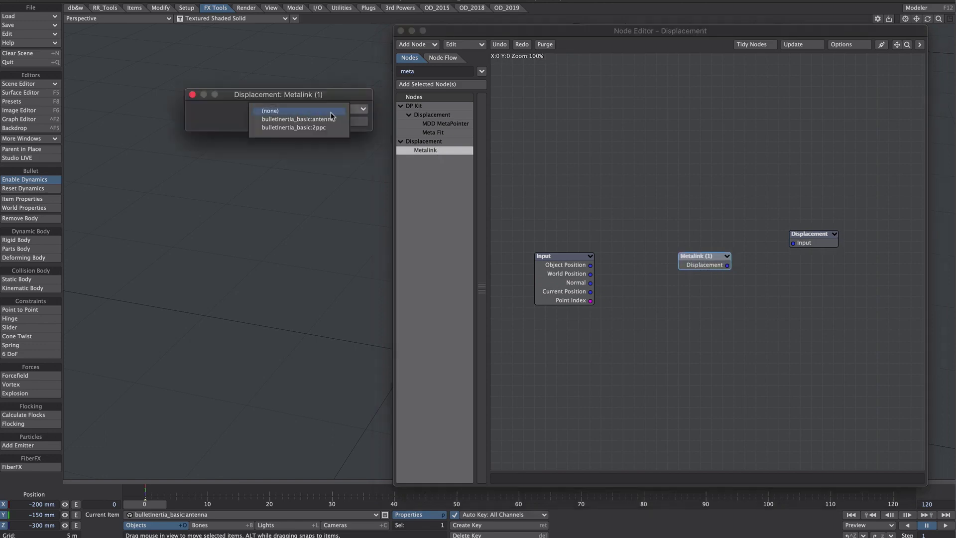
pyautogui.click(322, 129)
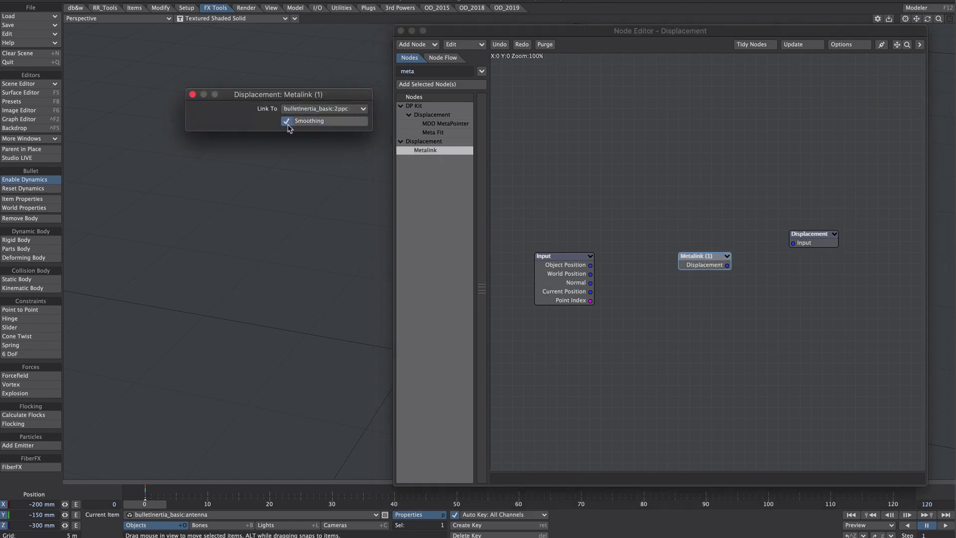
pyautogui.click(193, 95)
# Connect the Metalink output to the Displacement Input and leave the node graph.
pyautogui.moveTo(728, 265); pyautogui.dragTo(794, 242)
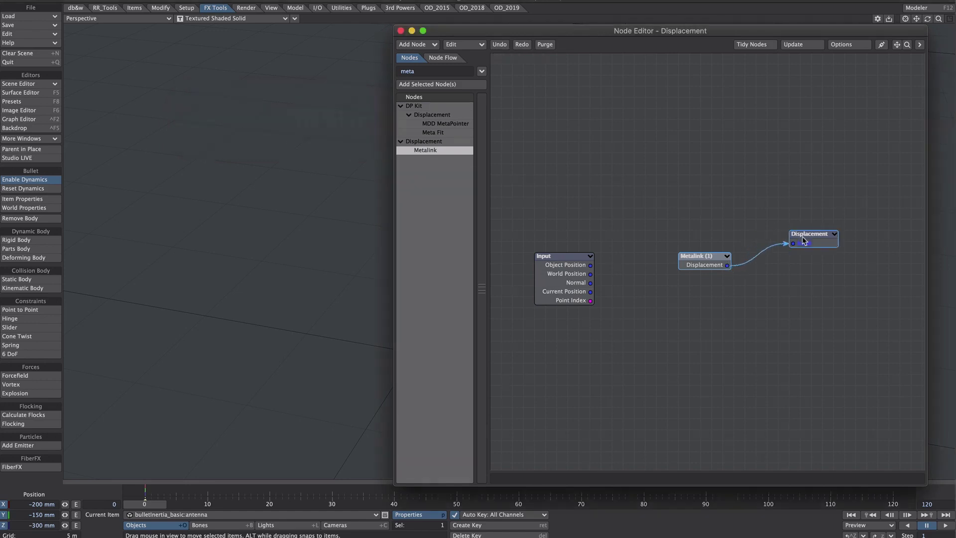
pyautogui.click(401, 31)
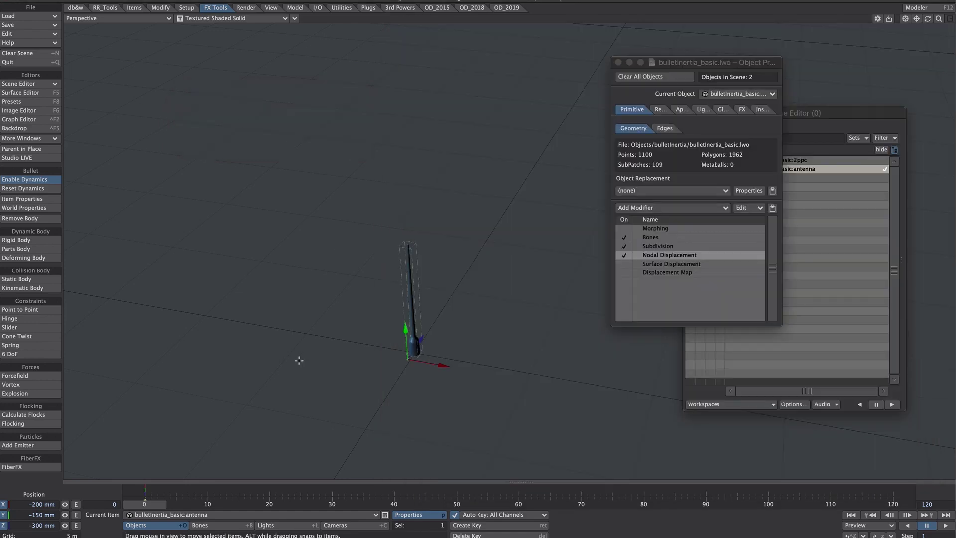
# Preview the antenna bending during playback, then dismiss Object Properties.
pyautogui.click(934, 516)
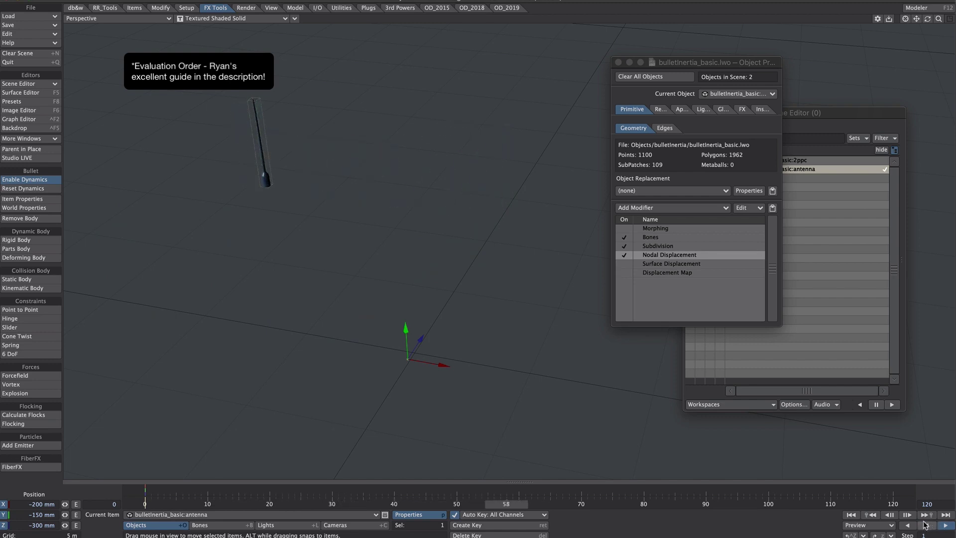
pyautogui.press('p')
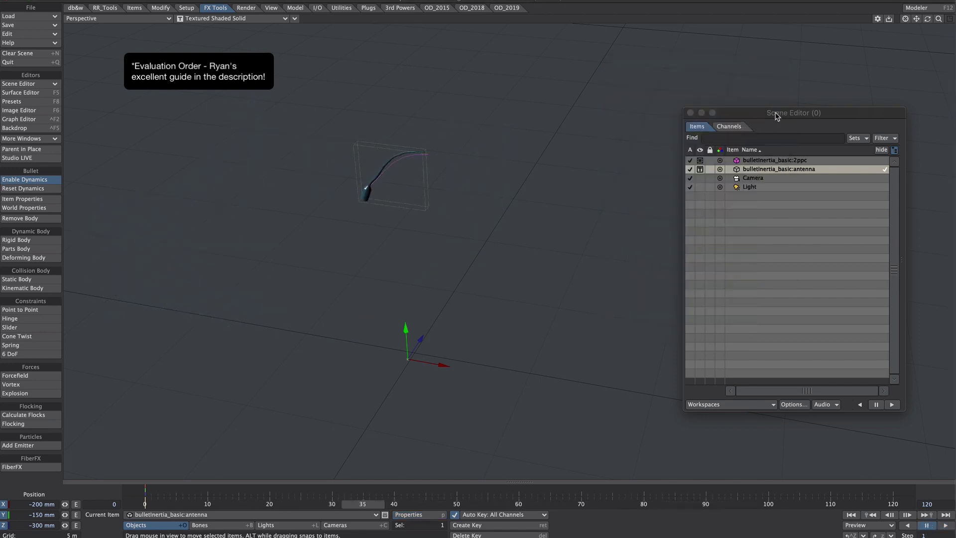
pyautogui.click(786, 113)
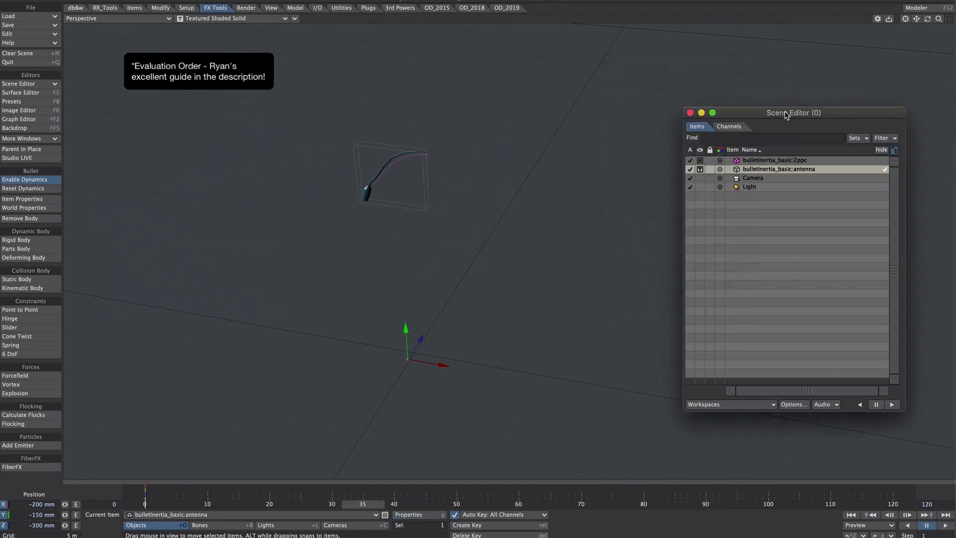
# Sort the Scene Editor by Sequence, move 2ppc above the antenna and scrub to check the bend.
pyautogui.click(757, 151)
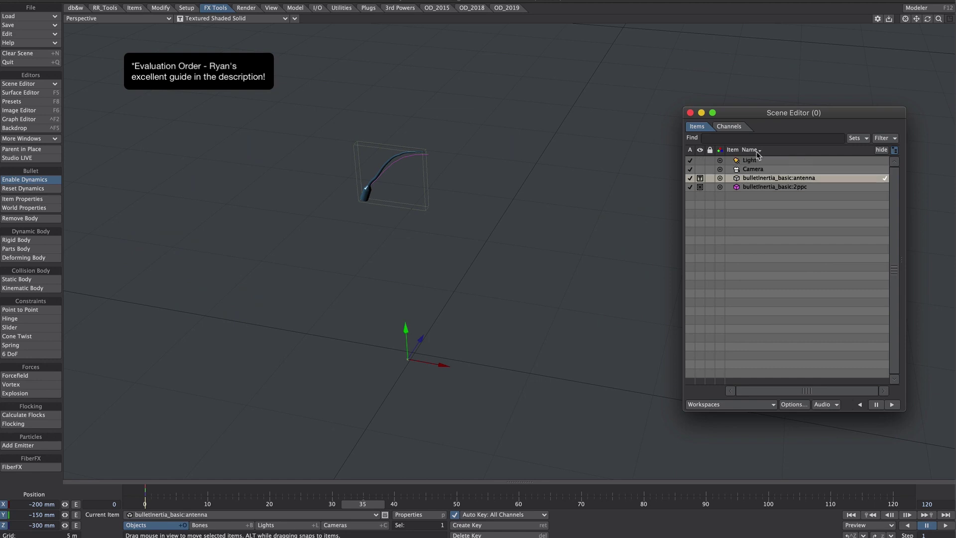
pyautogui.click(757, 151)
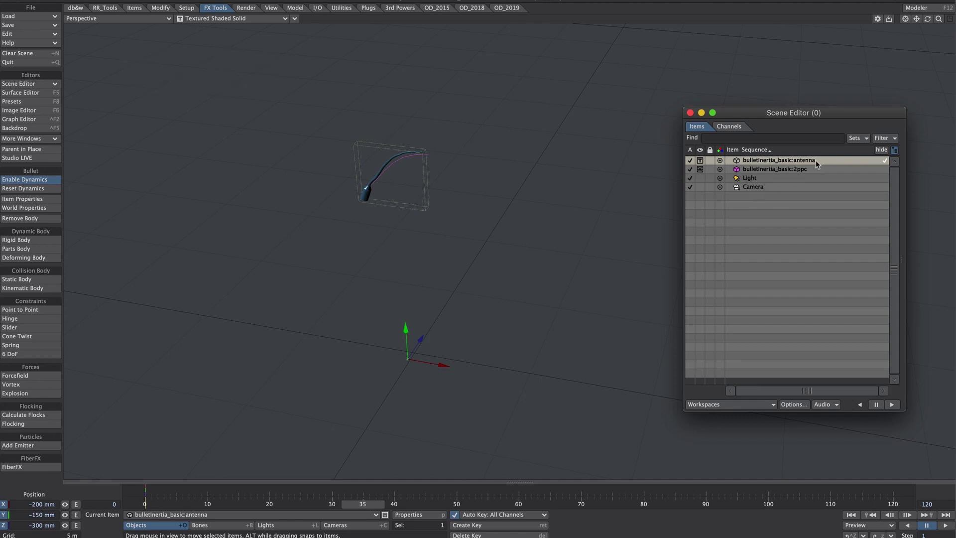
pyautogui.click(760, 169)
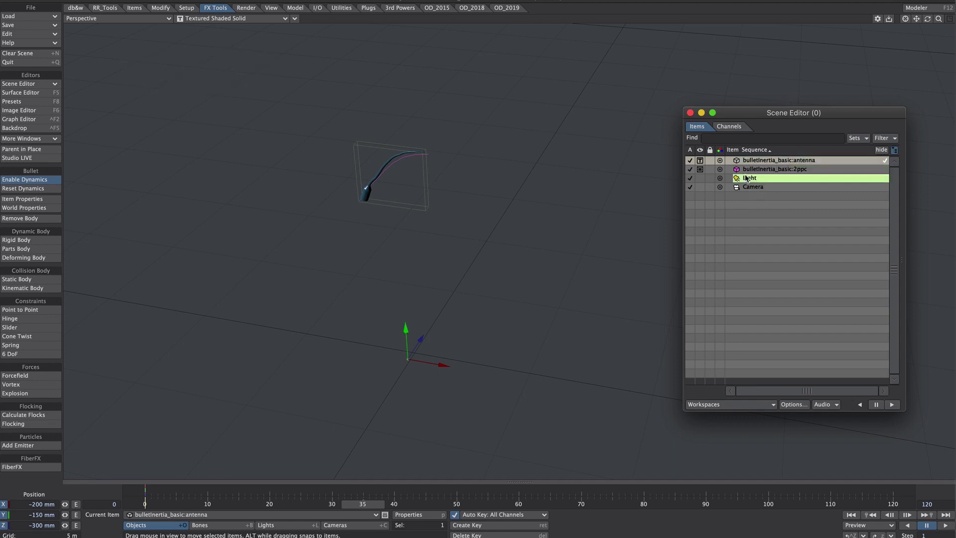
pyautogui.moveTo(750, 174); pyautogui.dragTo(733, 177)
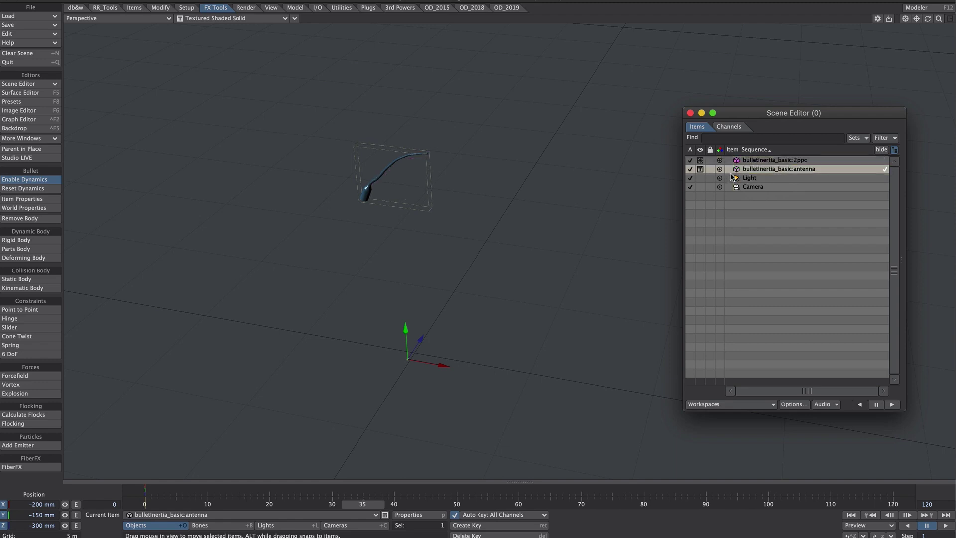
pyautogui.moveTo(366, 504)
pyautogui.mouseDown()
pyautogui.moveTo(535, 505)
pyautogui.moveTo(288, 504)
pyautogui.moveTo(631, 504)
pyautogui.mouseUp()
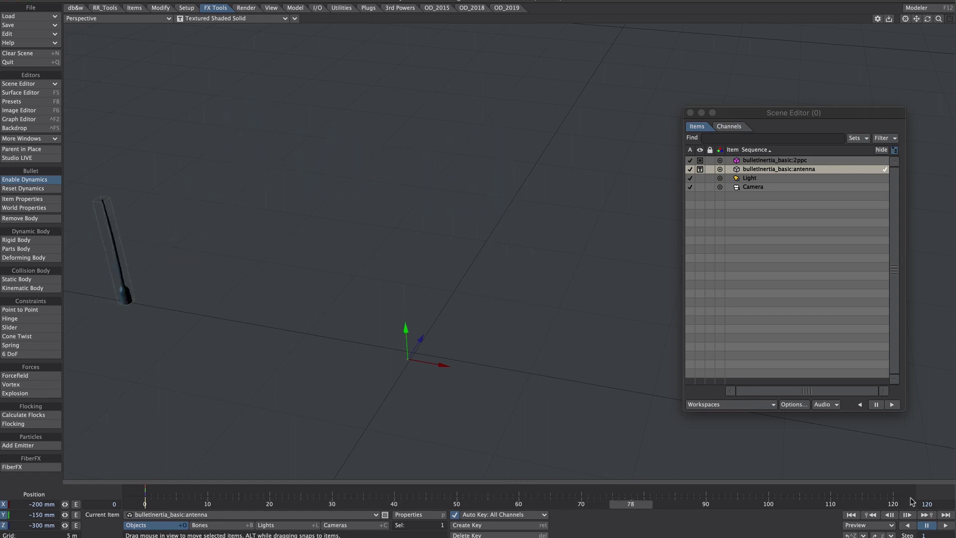
pyautogui.click(854, 516)
pyautogui.click(945, 526)
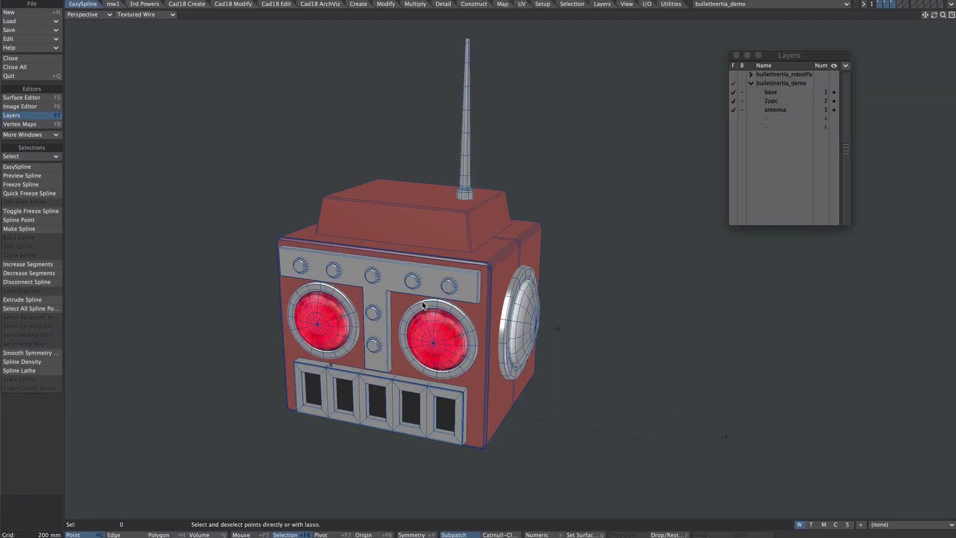
pyautogui.click(772, 92)
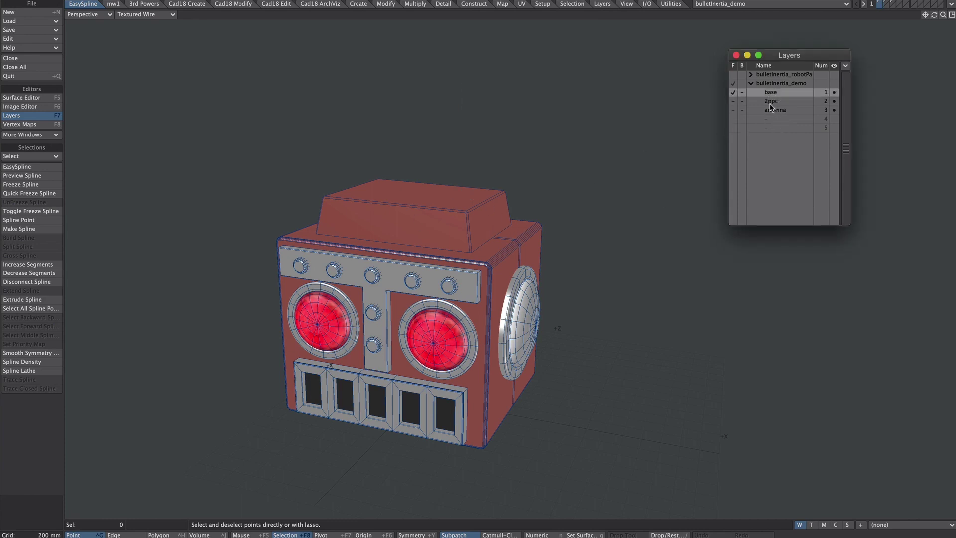
pyautogui.click(771, 101)
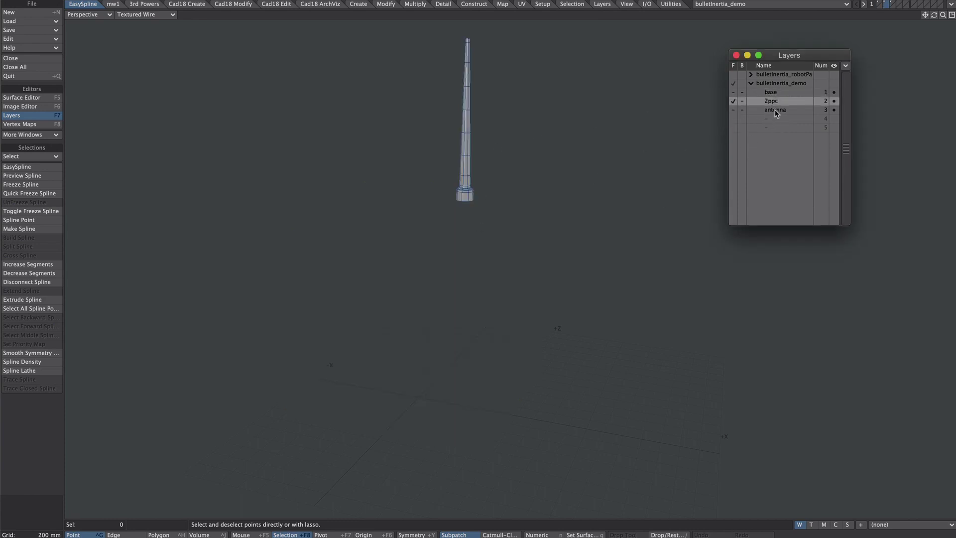
pyautogui.keyDown('shift'); pyautogui.click(775, 111); pyautogui.keyUp('shift')
pyautogui.keyDown('alt'); pyautogui.moveTo(495, 171); pyautogui.dragTo(480, 160); pyautogui.keyUp('alt')
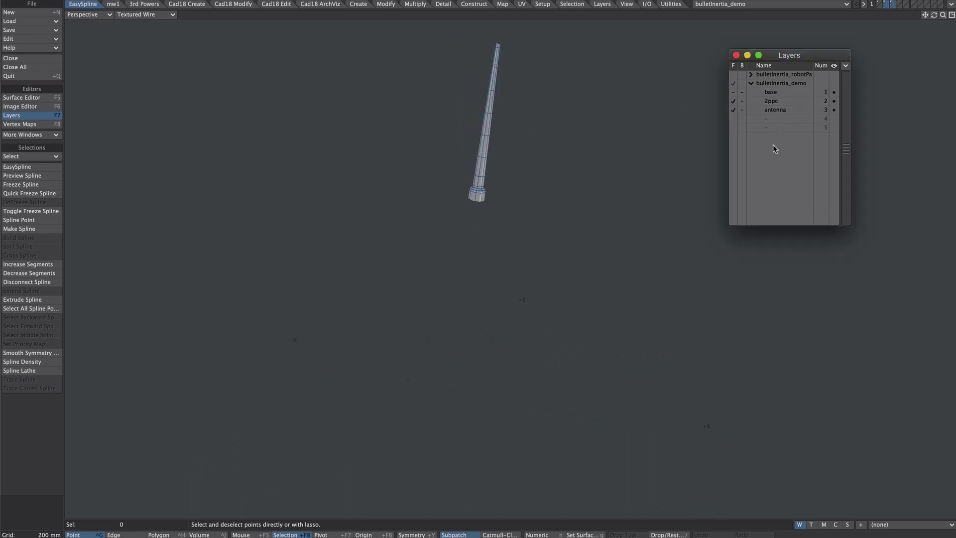
pyautogui.click(772, 102)
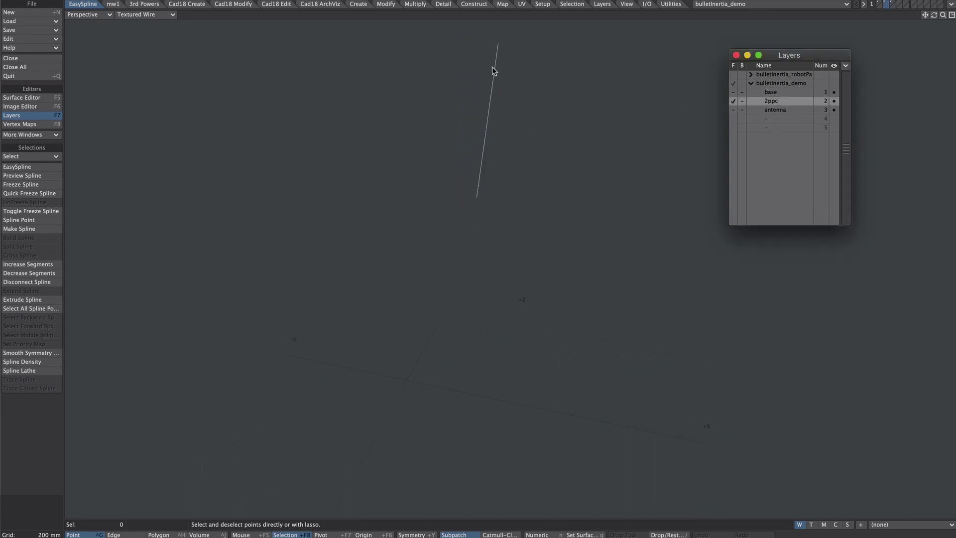
pyautogui.click(779, 111)
pyautogui.click(779, 111)
pyautogui.click(736, 88)
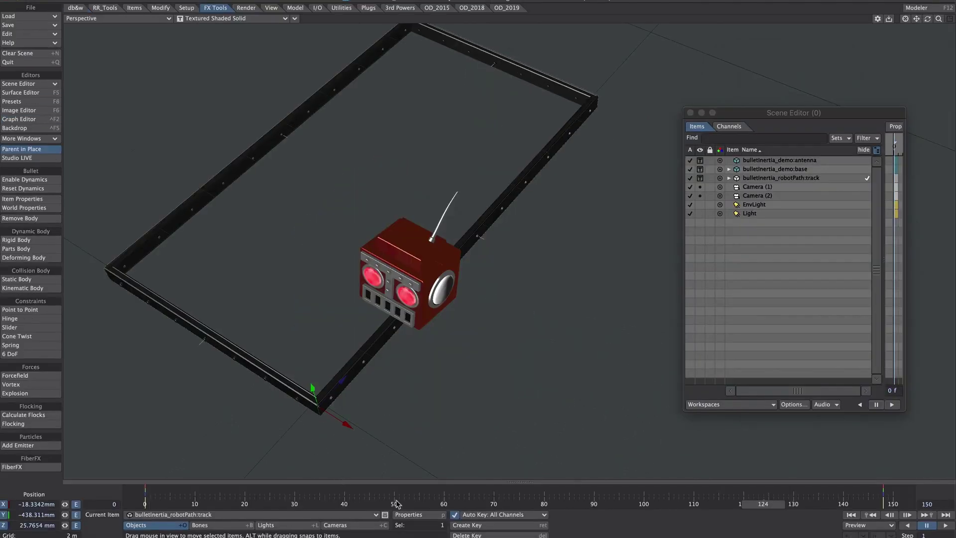
# Scrub the robot along the track, sort items by Sequence with 2ppc first and unhide all items.
pyautogui.moveTo(396, 504); pyautogui.dragTo(759, 504)
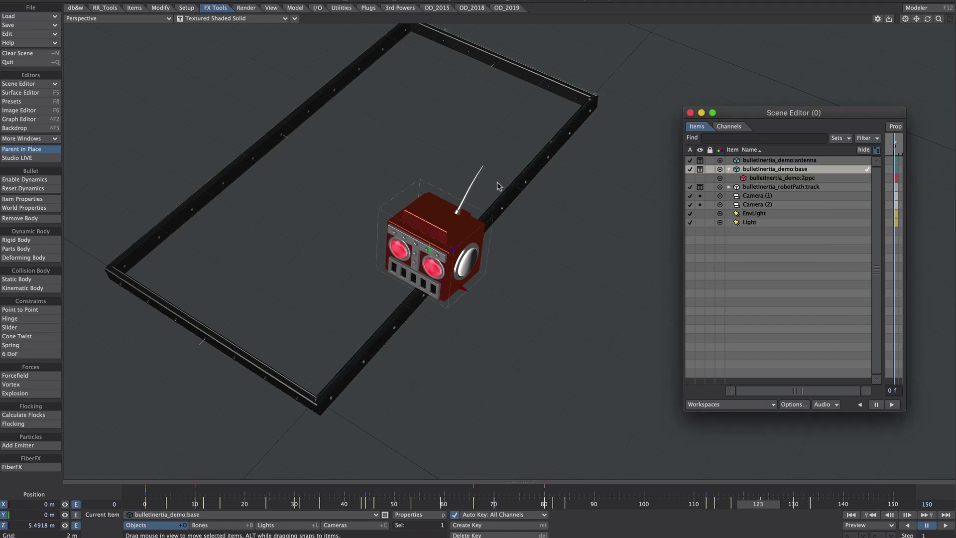
pyautogui.click(770, 160)
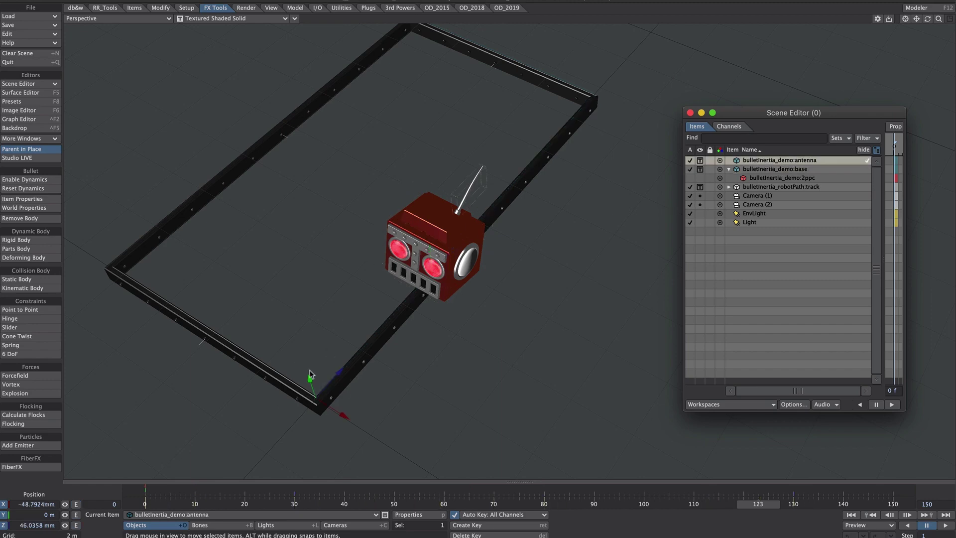
pyautogui.click(754, 152)
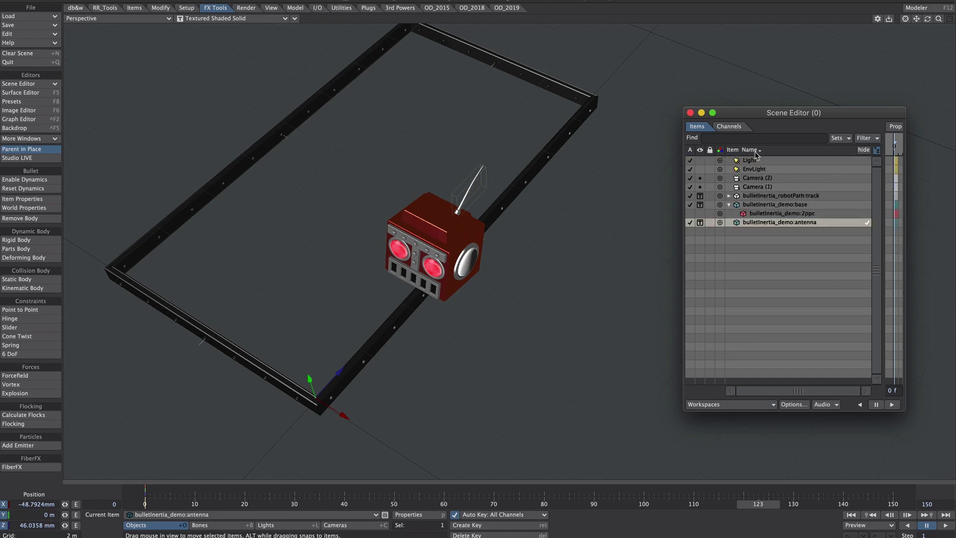
pyautogui.click(878, 153)
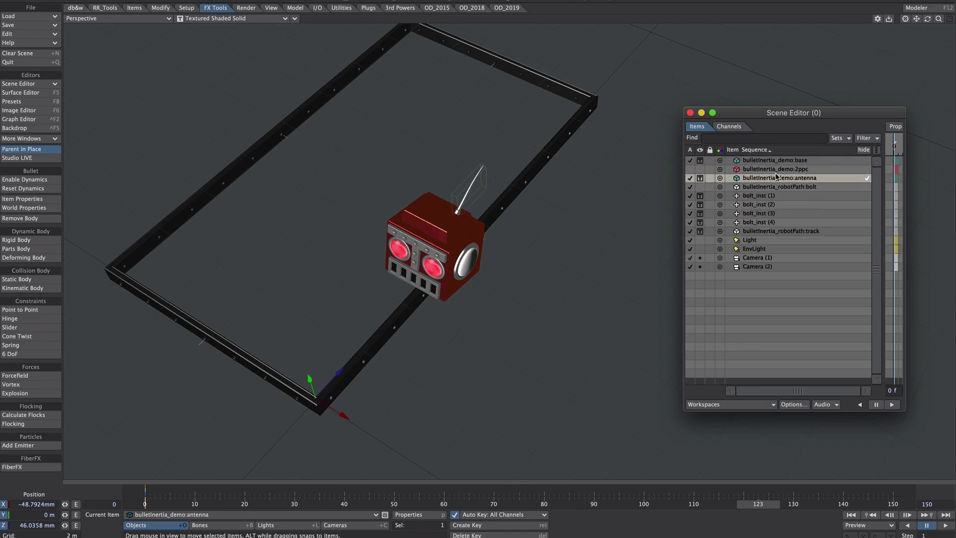